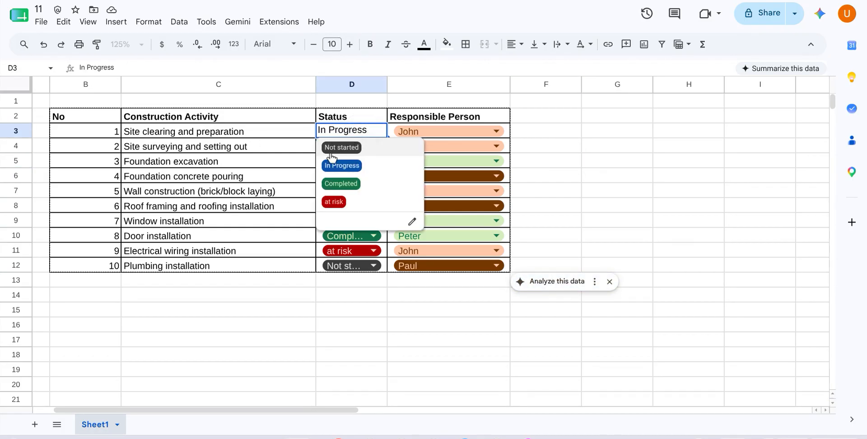
Step: Set the status of Site clearing and preparation to Completed and widen the Status column so its full labels fit
left_click(342, 184)
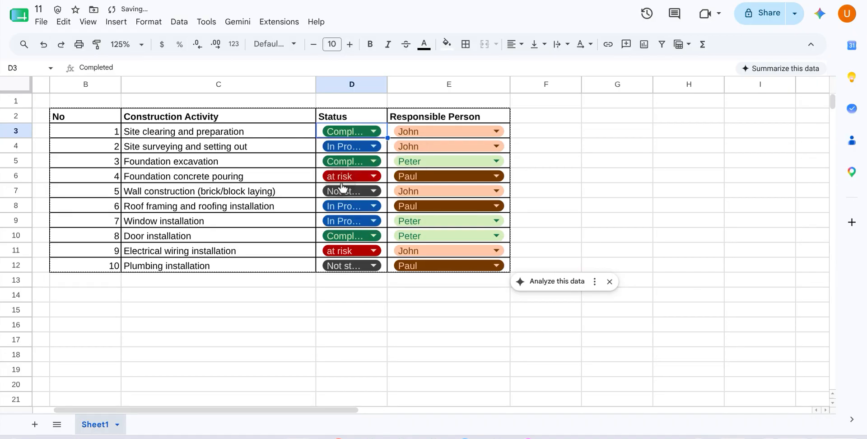
double_click(345, 133)
left_click_drag(387, 89, 492, 100)
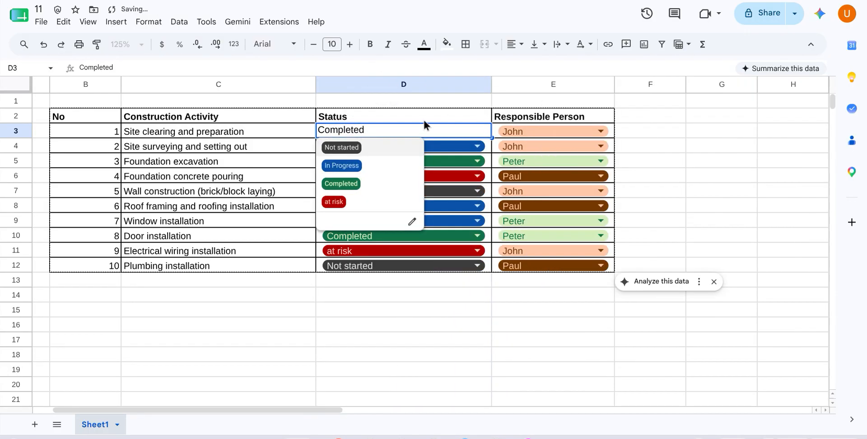
left_click(613, 116)
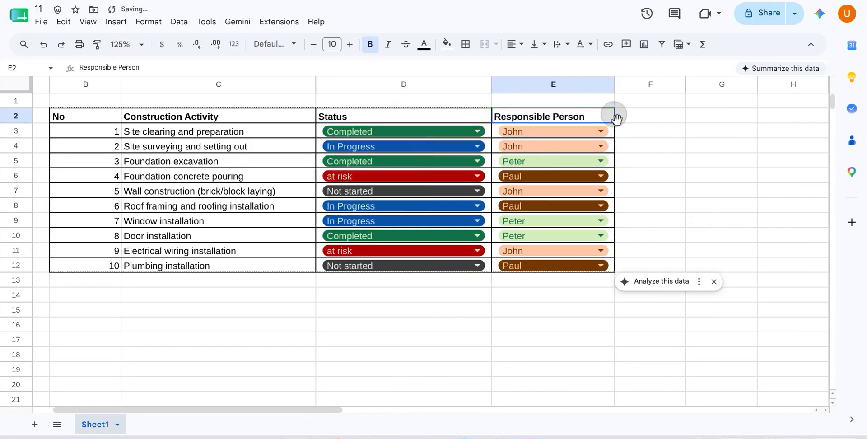
Step: Set the status of Site surveying and Foundation concrete pouring to In Progress, and Foundation excavation to at risk
left_click(426, 148)
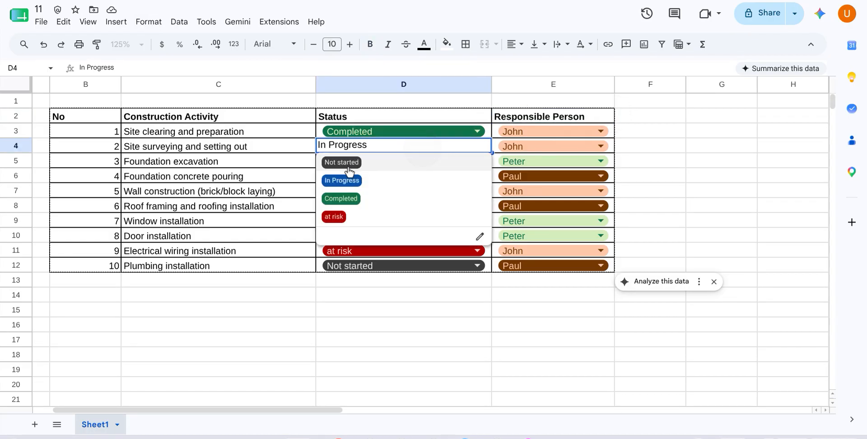
left_click(349, 180)
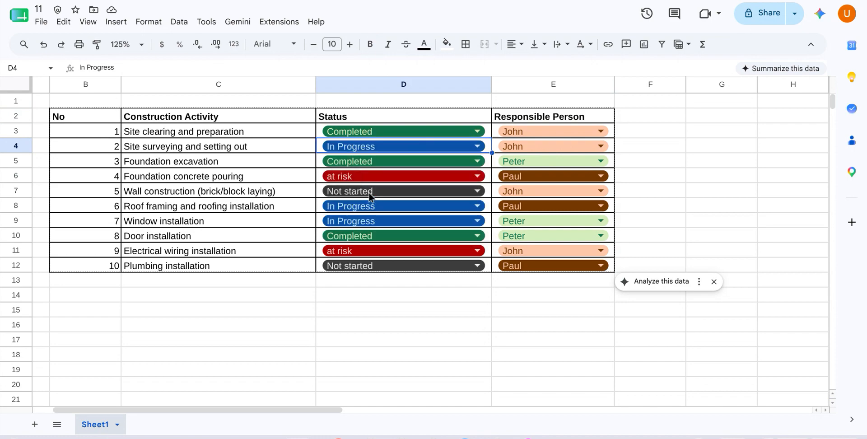
left_click(377, 178)
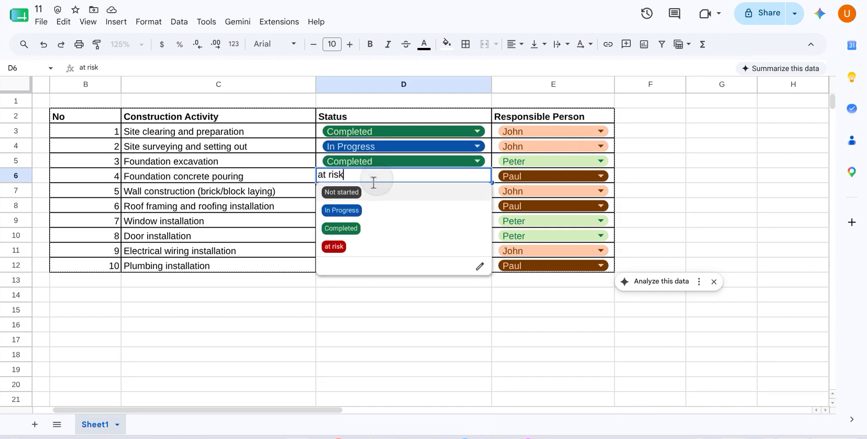
left_click(349, 211)
left_click(406, 167)
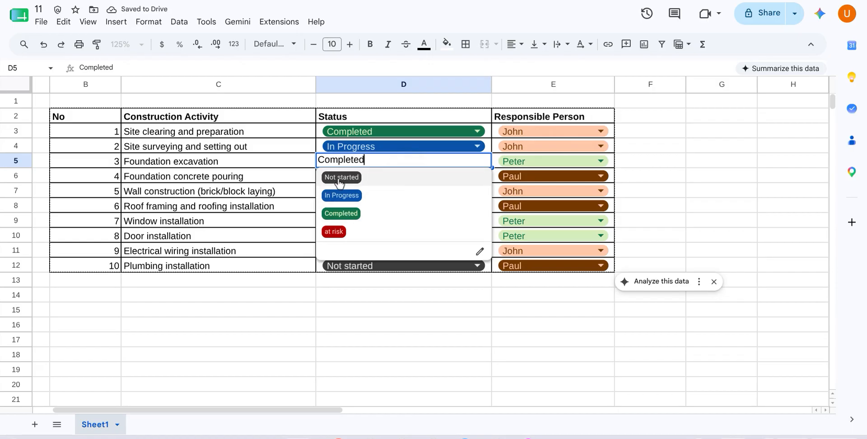
left_click(334, 232)
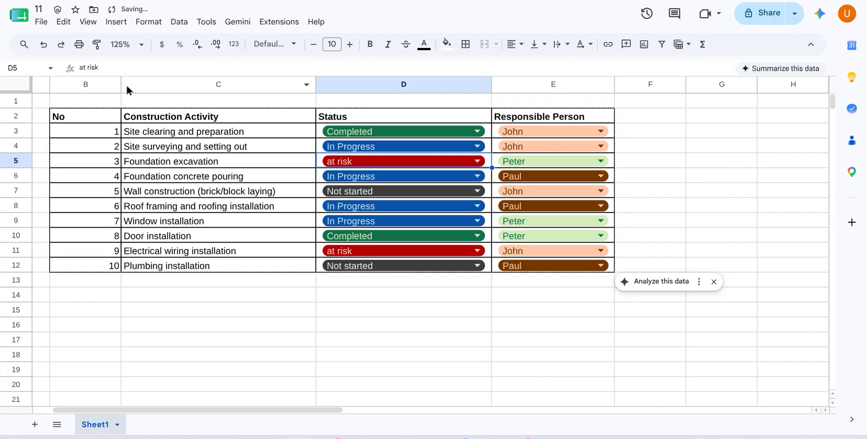
left_click(160, 132)
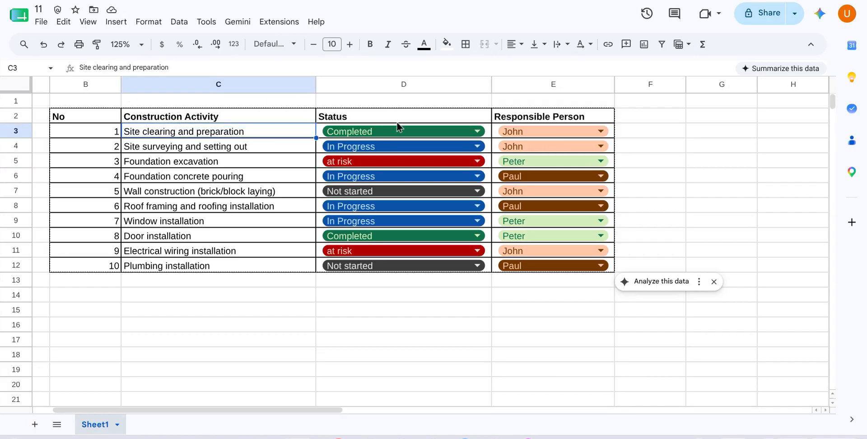
left_click(399, 131)
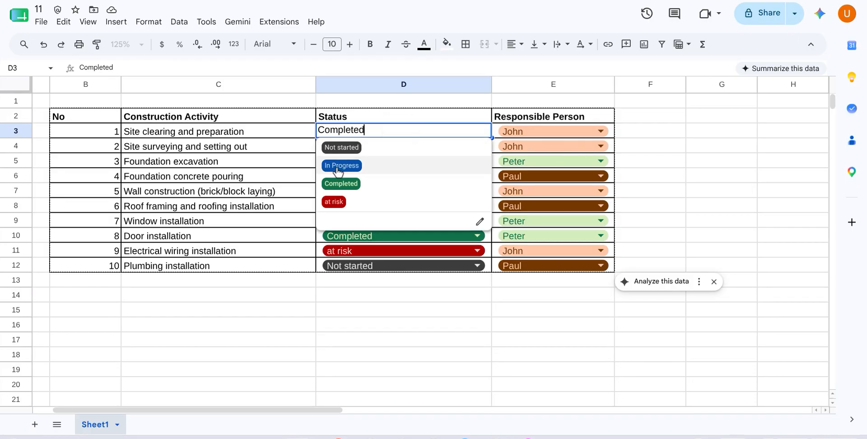
left_click(536, 95)
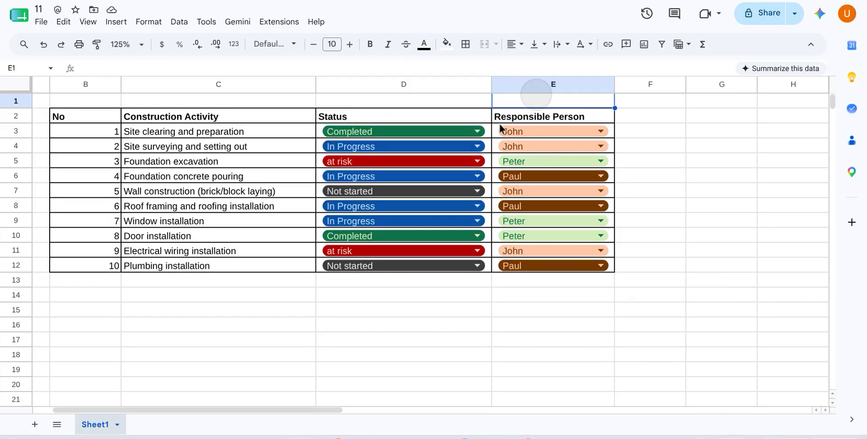
scroll(290, 175, "down", 3)
scroll(290, 172, "up", 3)
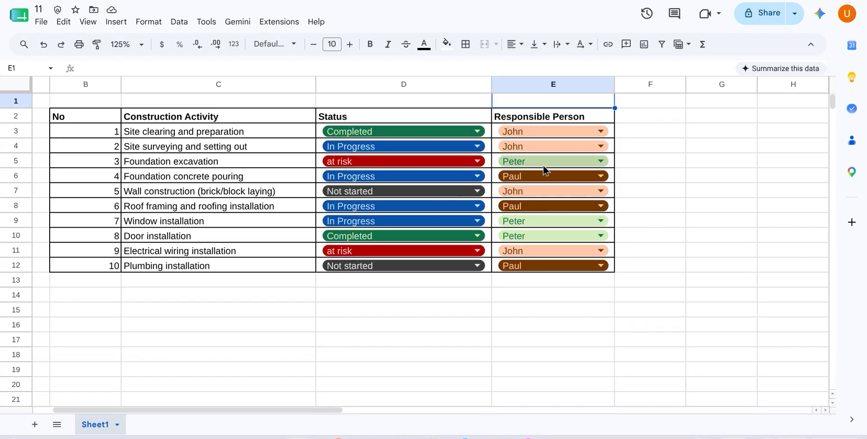
Step: Remove all data validation rules from the Status and Responsible Person columns, starting with the rule on D3
left_click(388, 133)
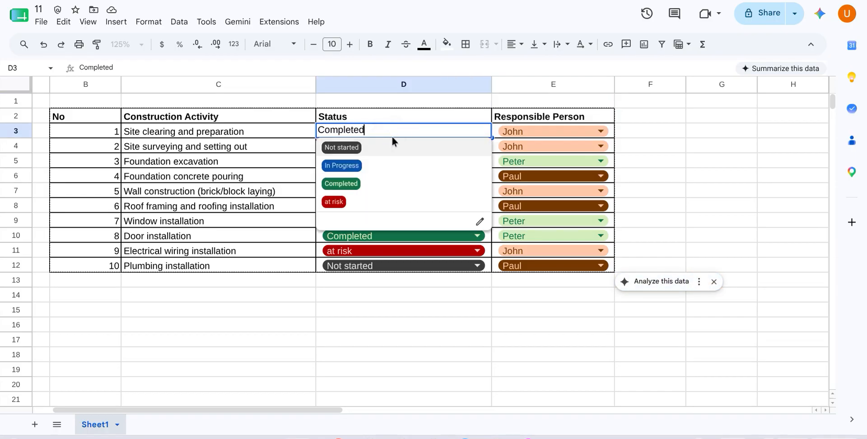
left_click(480, 221)
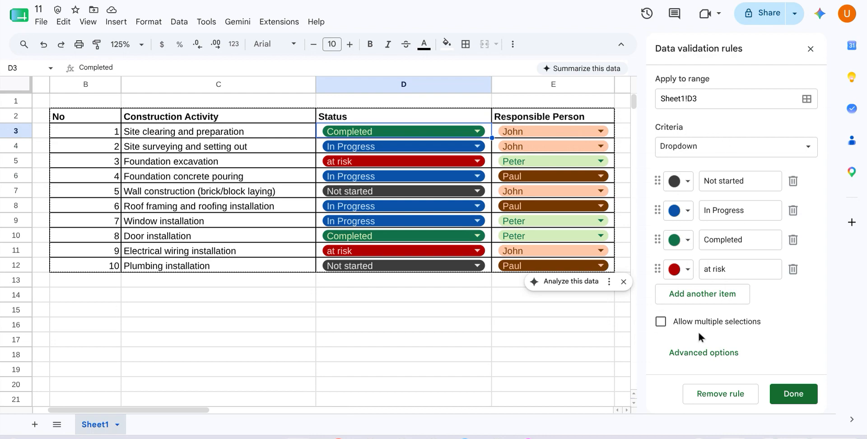
left_click(722, 393)
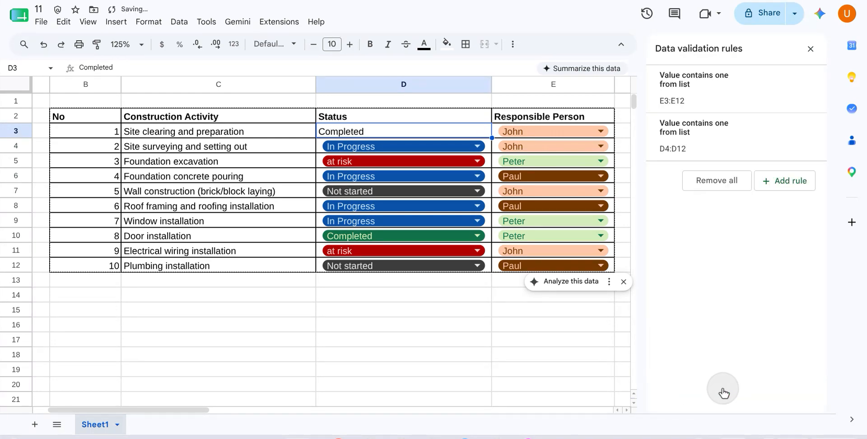
left_click(718, 183)
Step: Clear the contents of D3:E12 and close the data validation rules
left_click_drag(342, 133, 524, 259)
key("Delete")
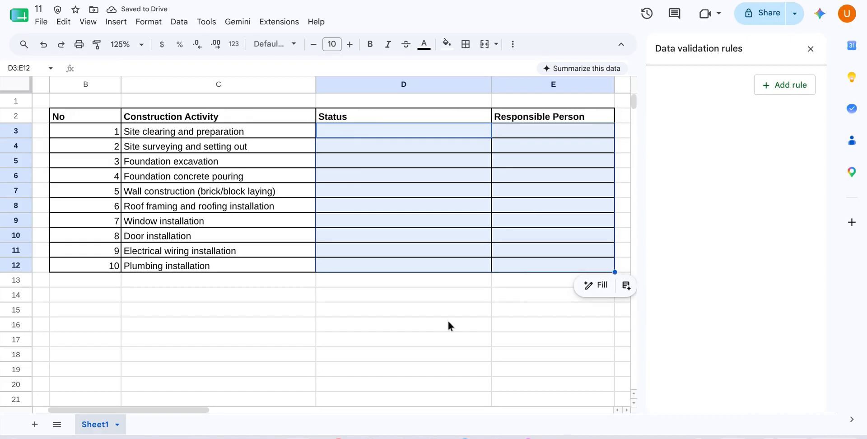
left_click(428, 322)
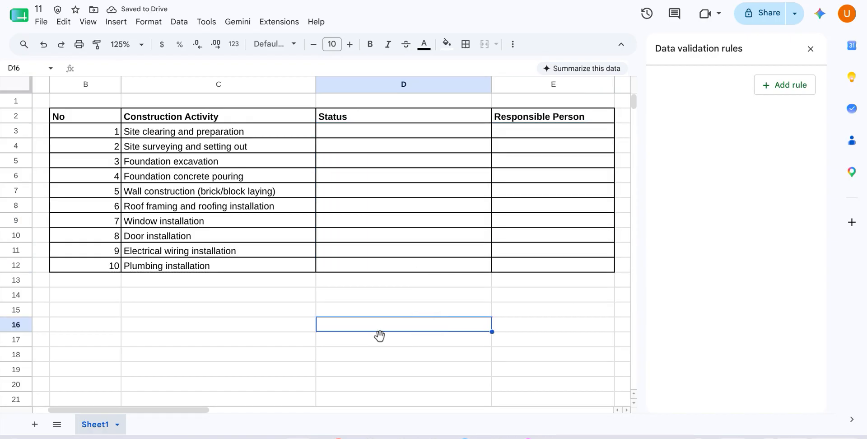
left_click(810, 50)
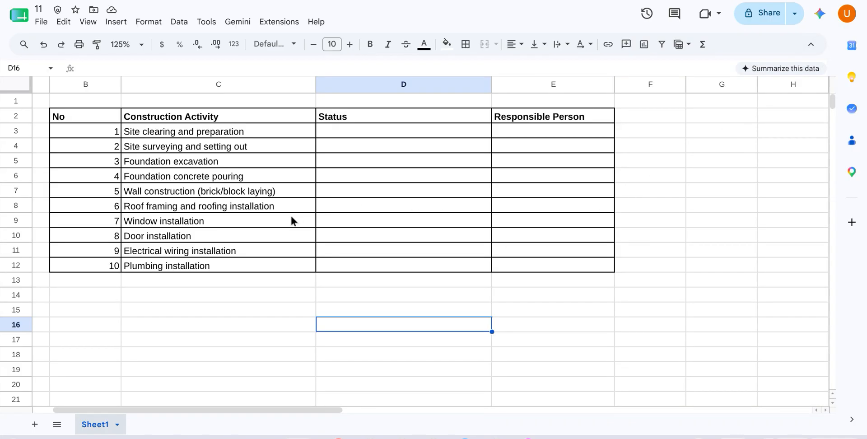
Step: Insert a new dropdown in D3, the first cell below the Status header
left_click(360, 130)
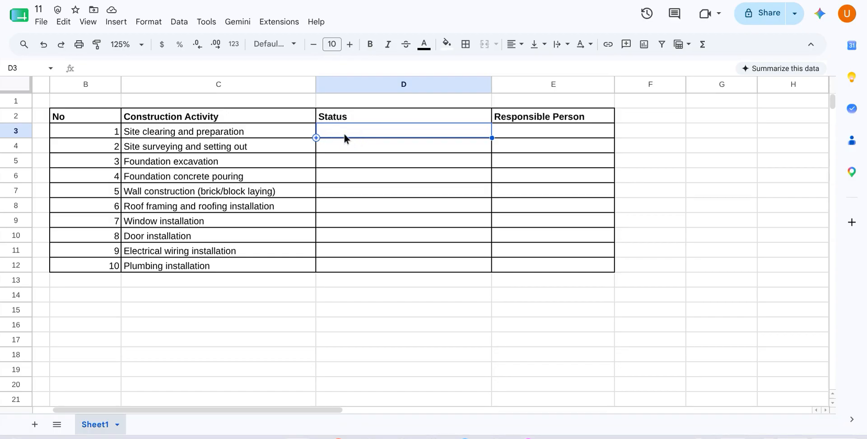
right_click(344, 134)
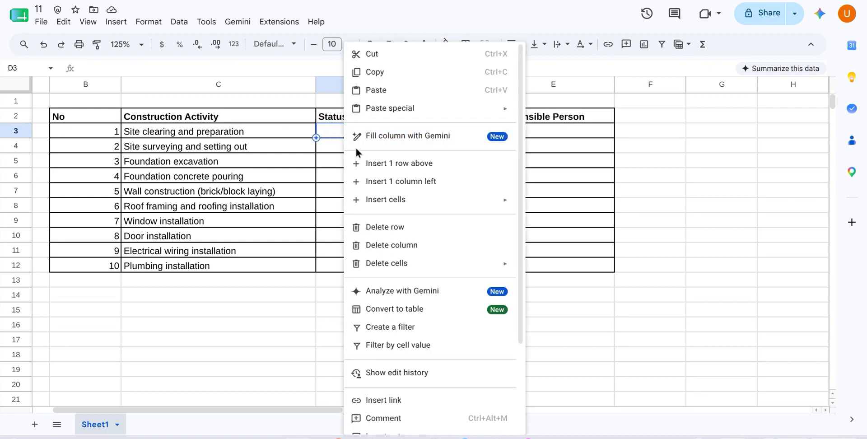
scroll(410, 246, "down", 2)
scroll(412, 271, "down", 1)
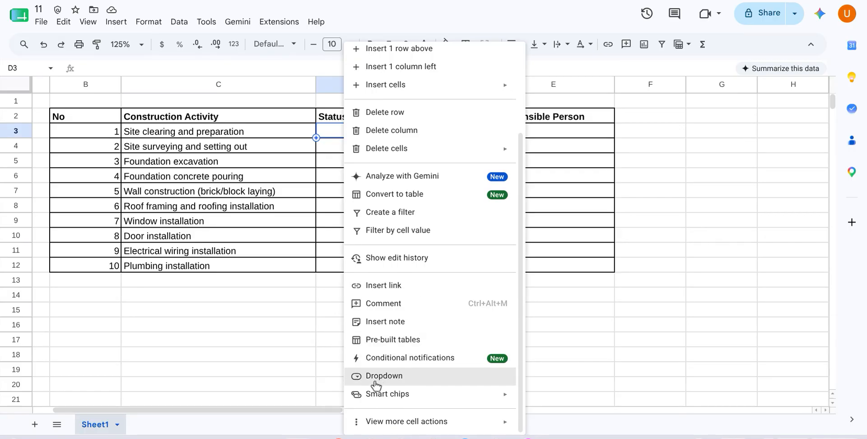
left_click(399, 379)
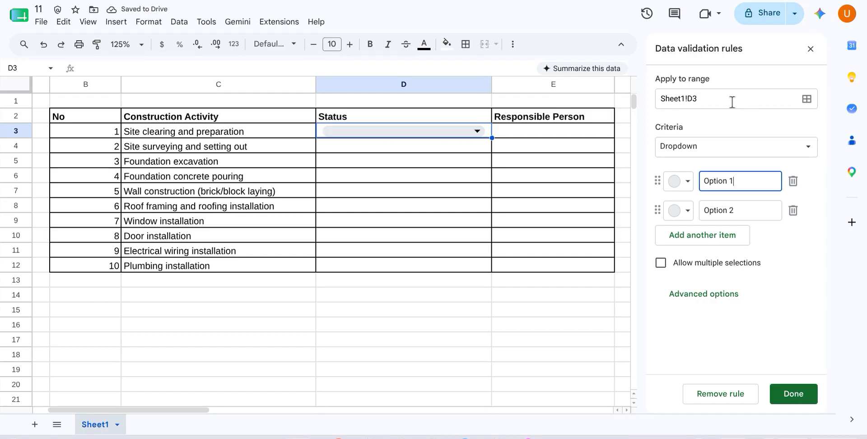
Step: Extend the dropdown rule's range to Sheet1!D3:d12 so it covers every activity in the Status column
left_click(711, 99)
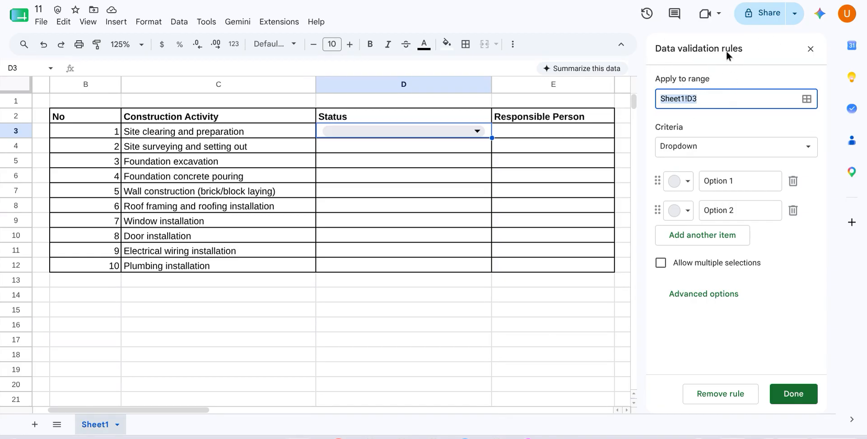
left_click(703, 97)
type(":")
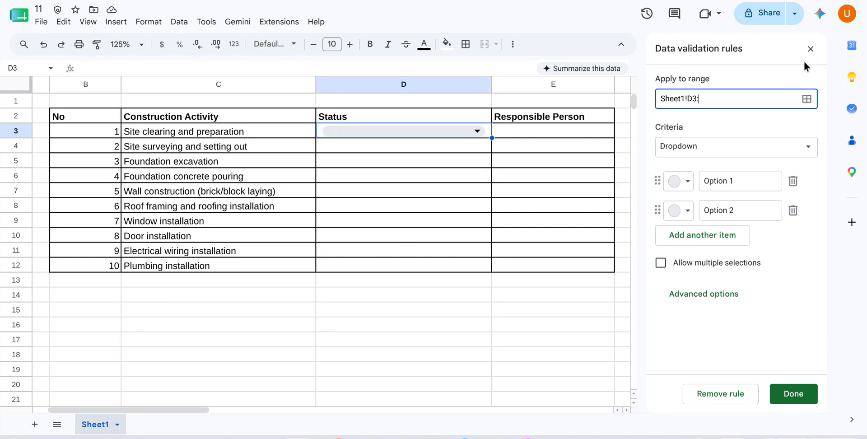
type("d12")
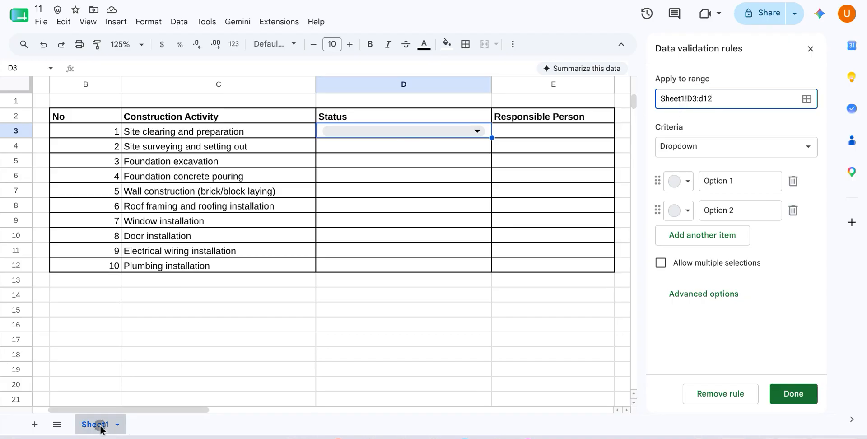
left_click(692, 97)
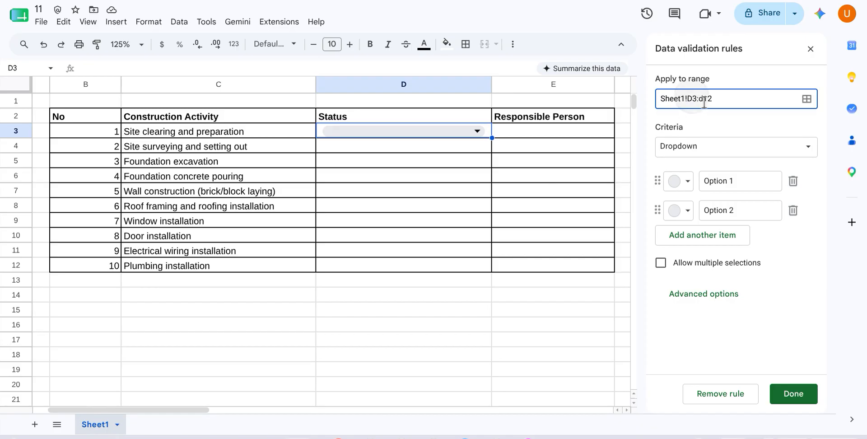
left_click(713, 98)
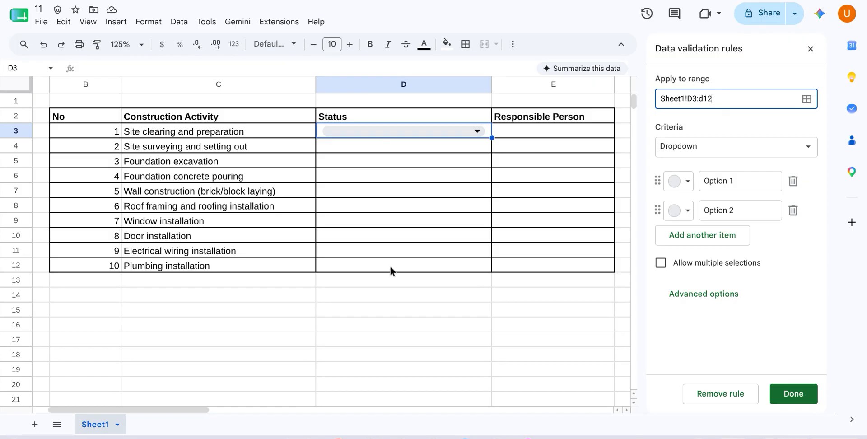
left_click(737, 129)
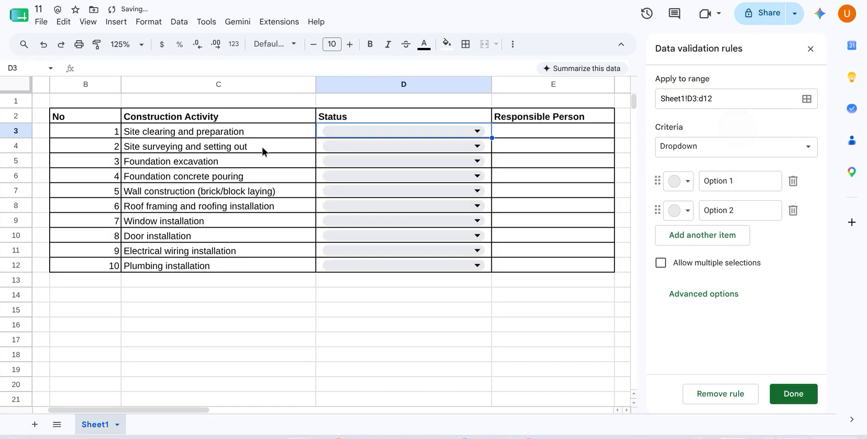
Step: Examine the option list in D3 and the available validation criteria, keeping Dropdown as the criterion
left_click(397, 133)
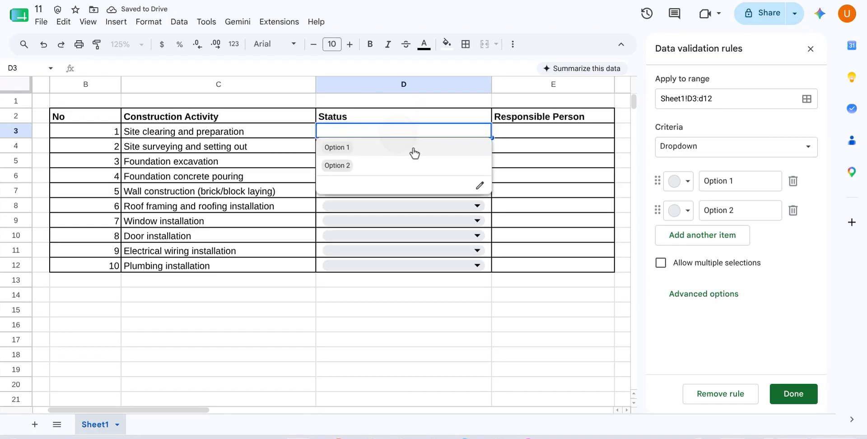
left_click(402, 117)
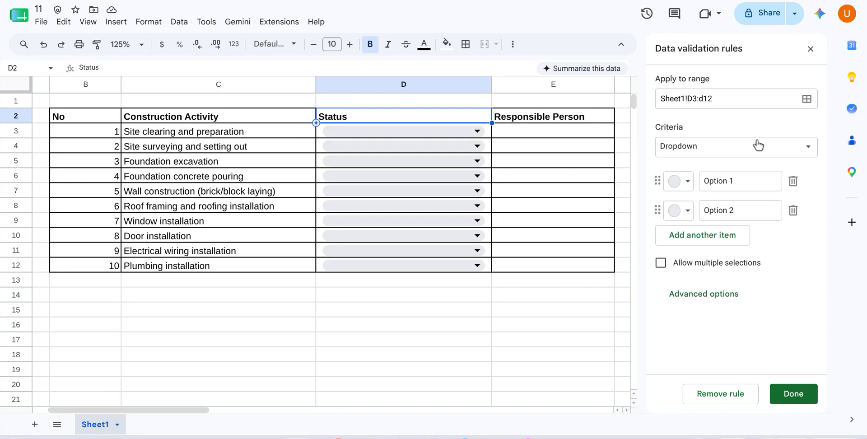
left_click(726, 150)
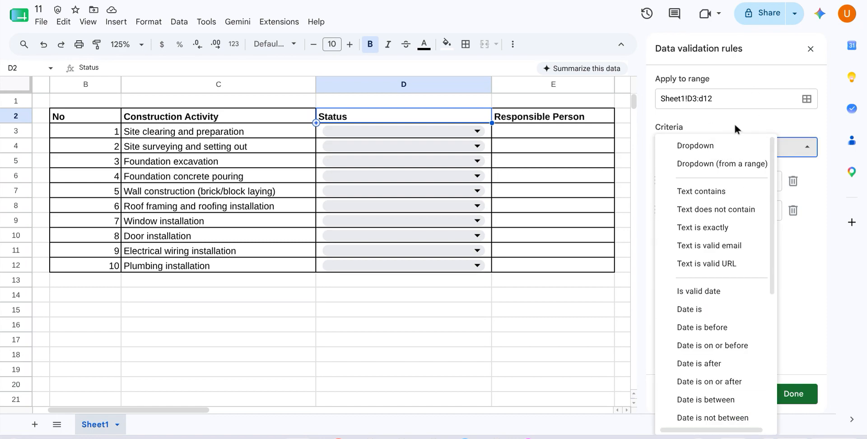
left_click(700, 153)
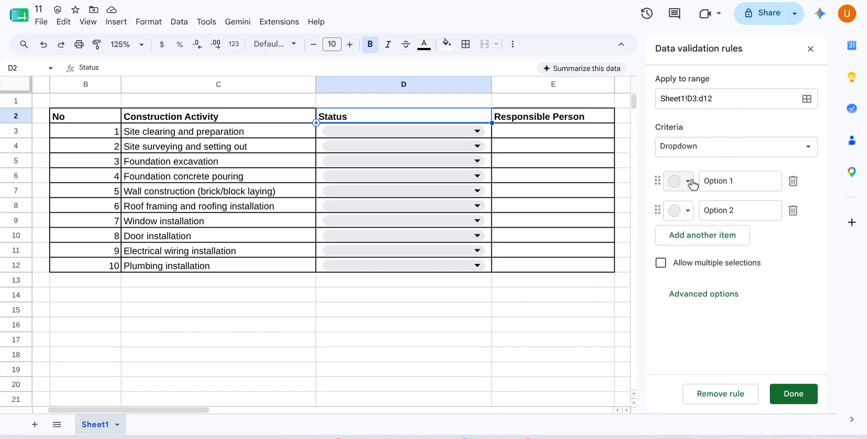
Step: Replace the first dropdown option's text with Not Started
left_click(743, 181)
type("Option")
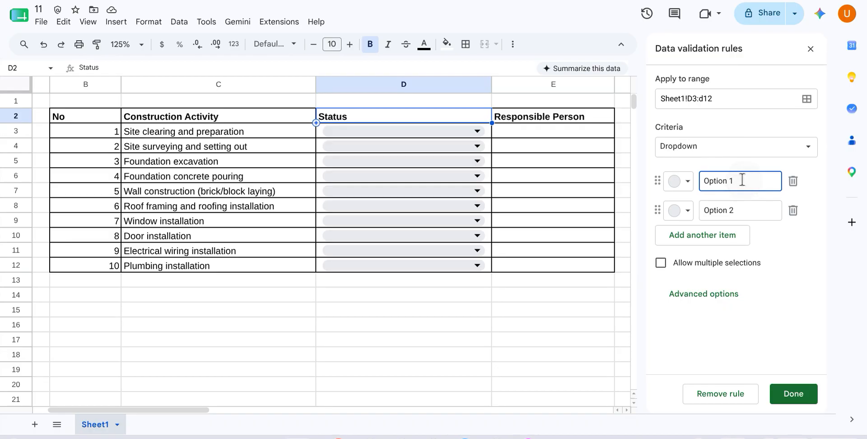
key("BackSpace")
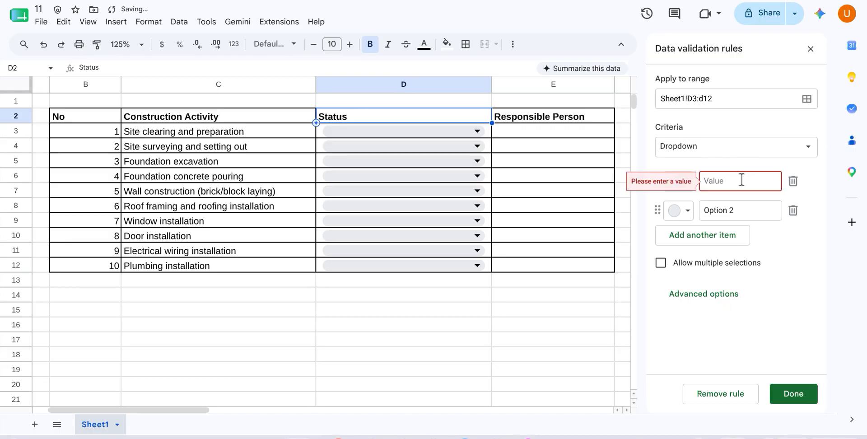
type("Not St")
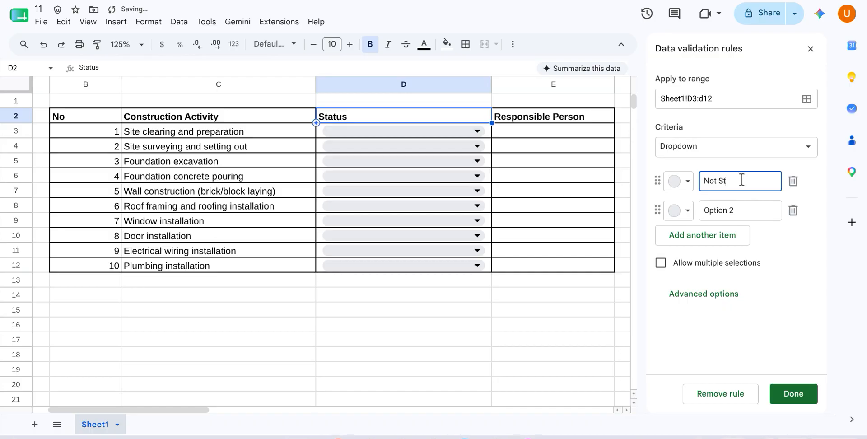
type("arted")
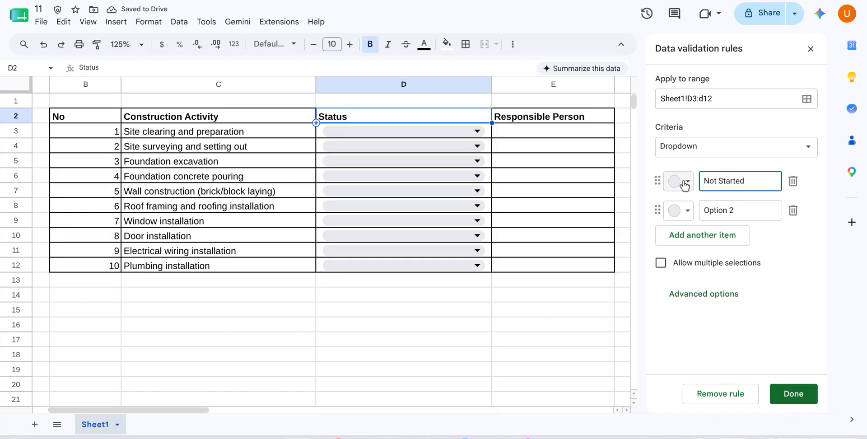
Step: Assign the dark brown color to the Not Started option
left_click(760, 184)
left_click(687, 183)
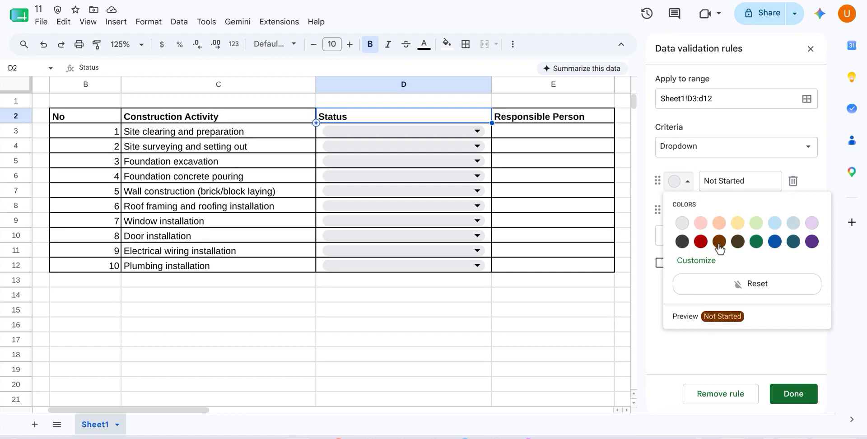
left_click(683, 242)
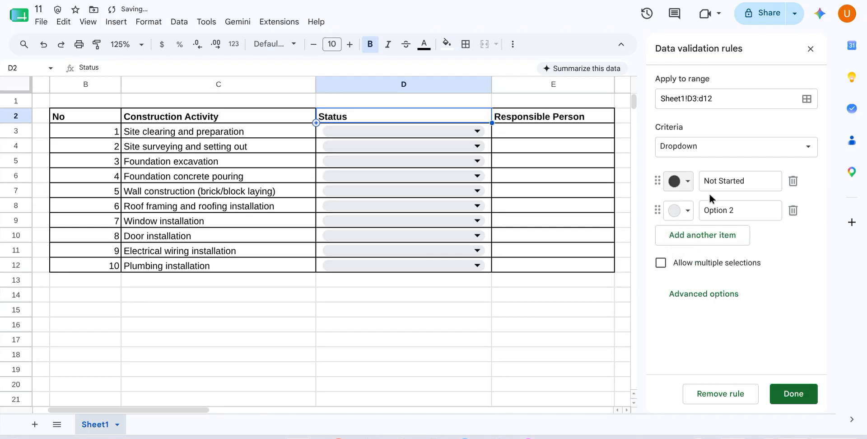
left_click(686, 181)
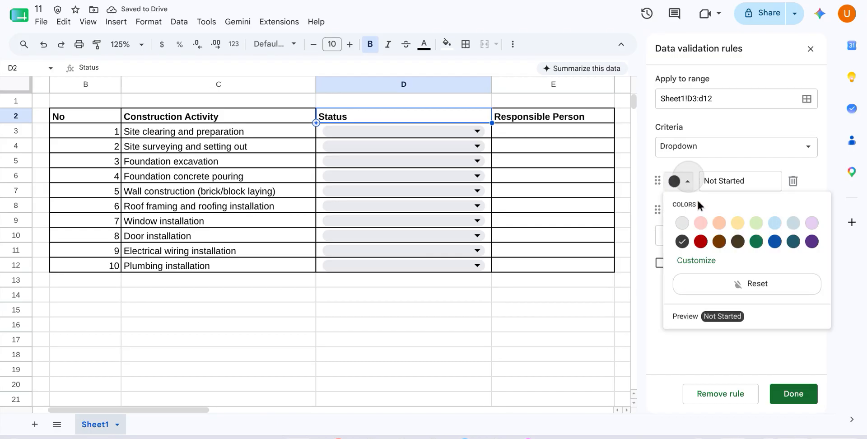
left_click(722, 242)
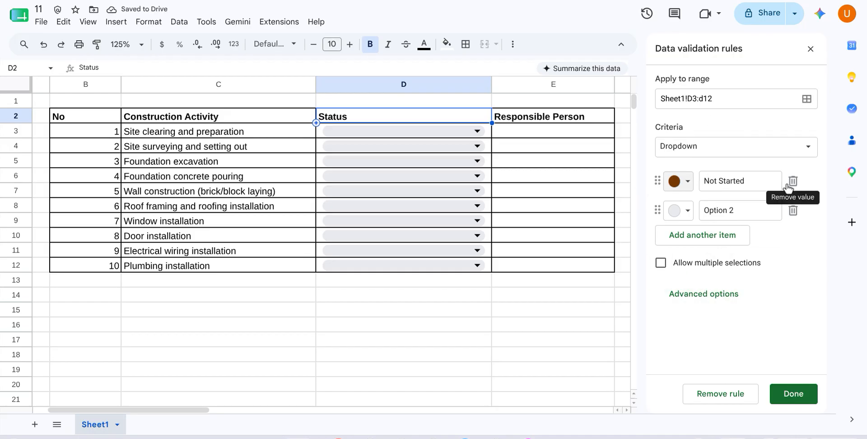
Step: Replace the second dropdown option's text with In progress and color it dark blue
left_click(736, 211)
key("BackSpace")
key("BackSpace")
key("BackSpace")
key("BackSpace")
key("BackSpace")
key("BackSpace")
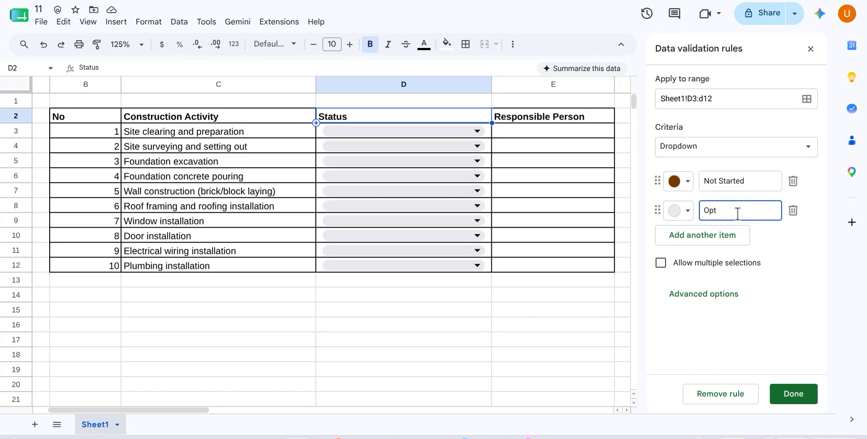
type("In progress")
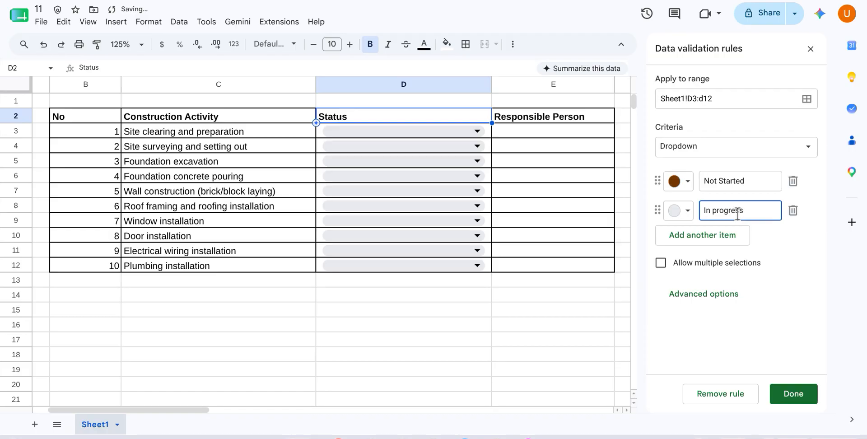
left_click(680, 211)
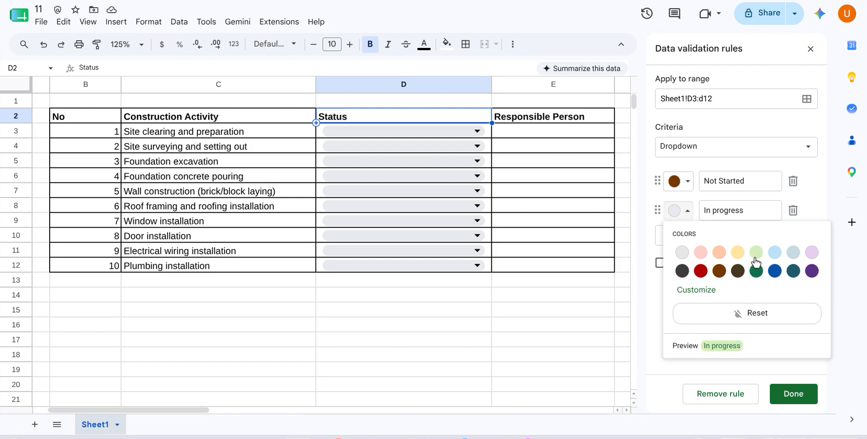
left_click(774, 271)
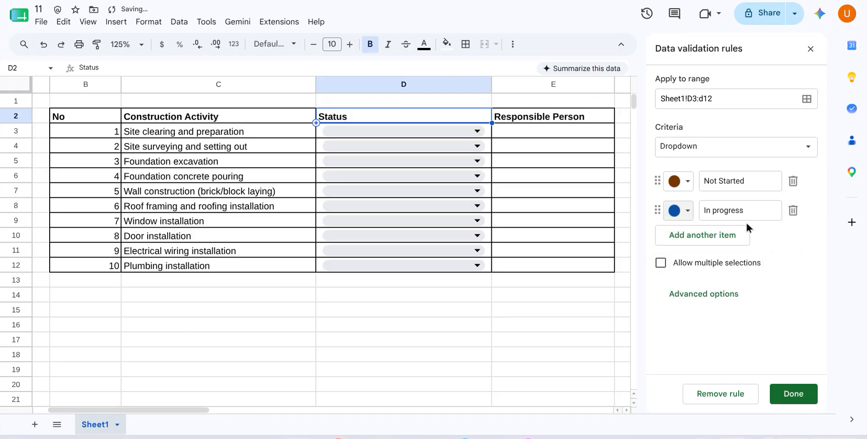
Step: Add three blank items below In progress and remove them from the option list again
left_click(708, 239)
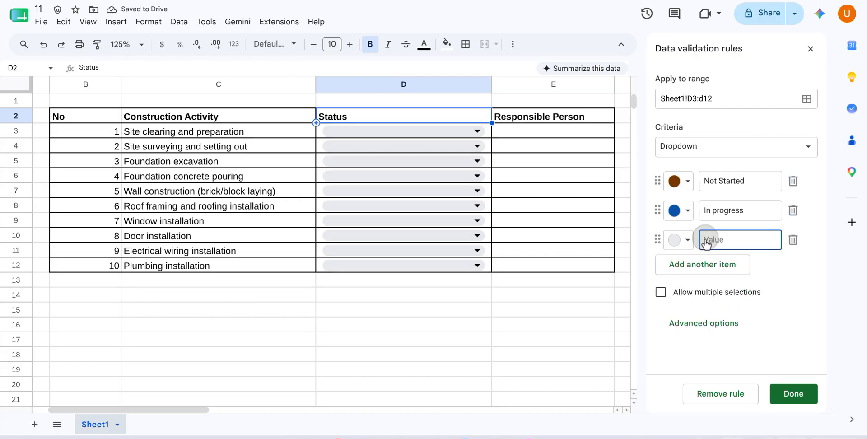
left_click(695, 267)
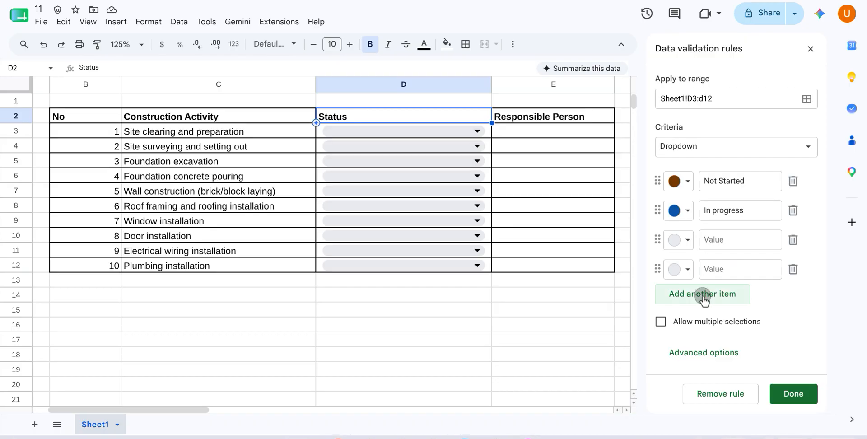
left_click(703, 294)
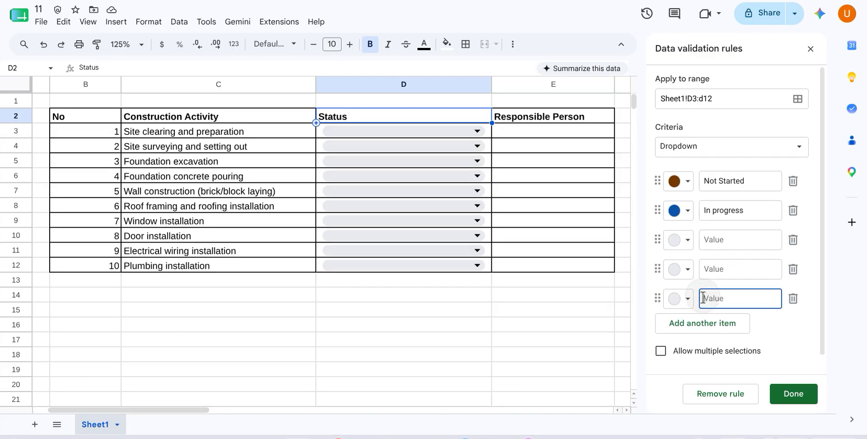
left_click(793, 300)
left_click(792, 269)
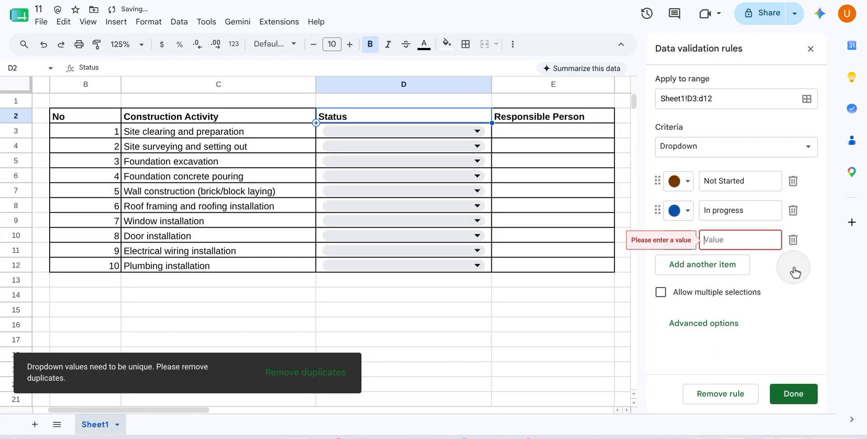
left_click(793, 239)
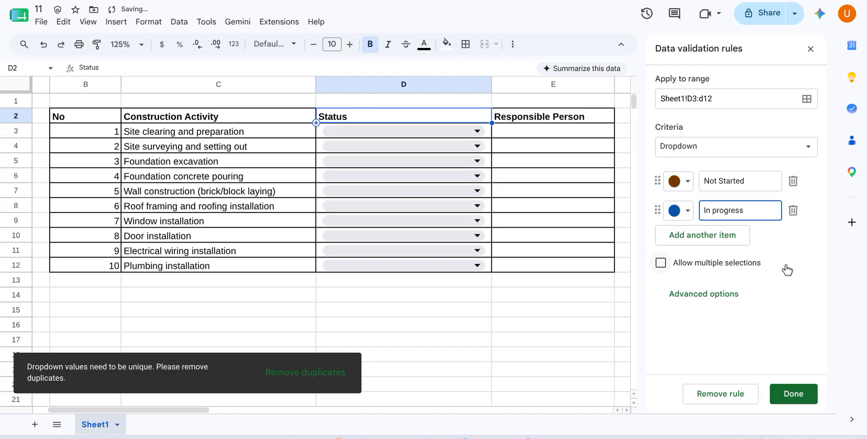
Step: Add a third dropdown option named Completed and color it dark green
left_click(697, 236)
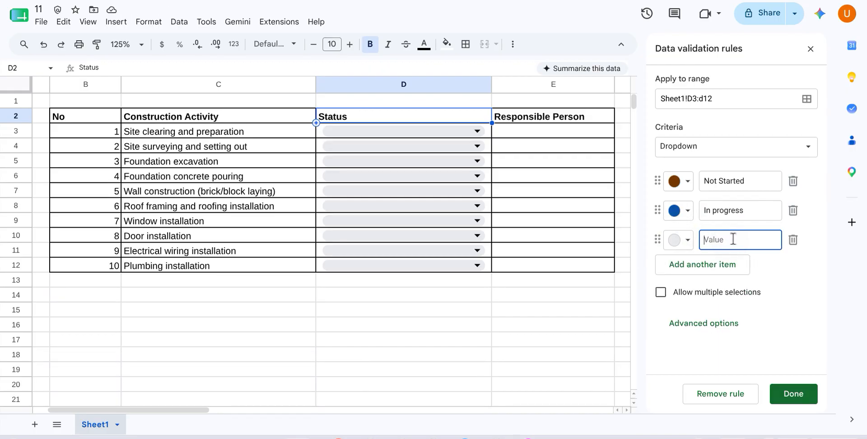
type("Completed")
left_click(687, 242)
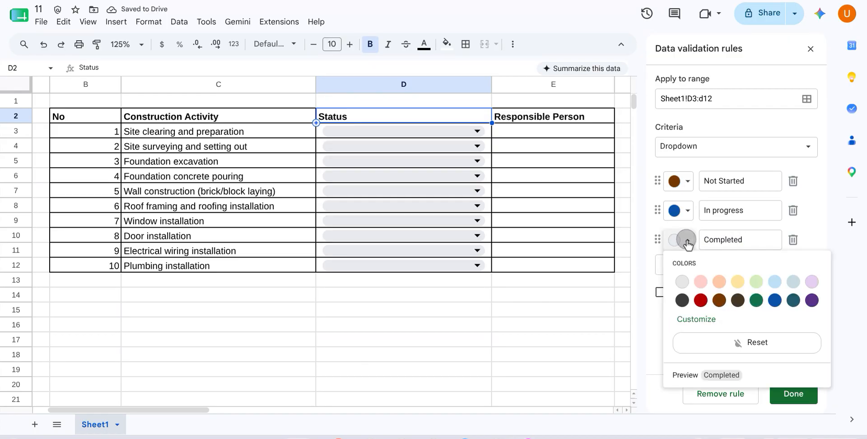
left_click(756, 300)
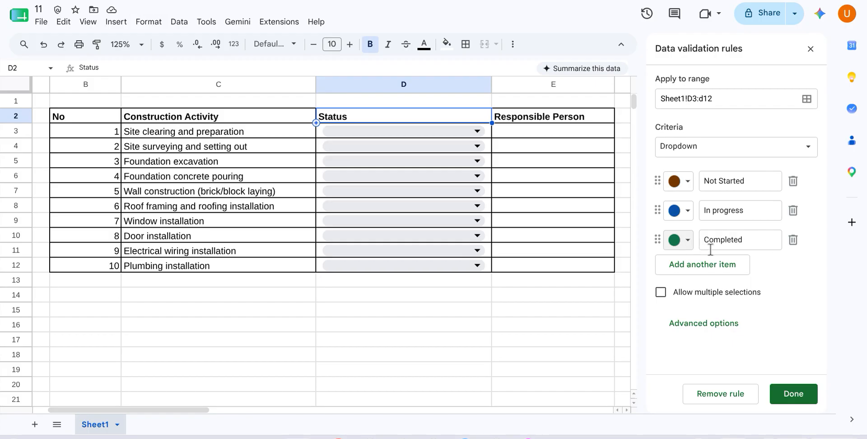
double_click(745, 244)
left_click(790, 264)
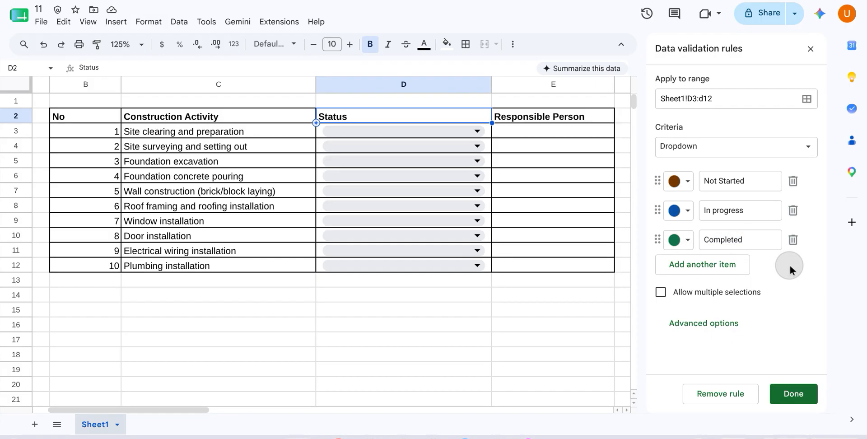
Step: Add a fourth dropdown option named At risk in dark red and save the validation rule
left_click(691, 266)
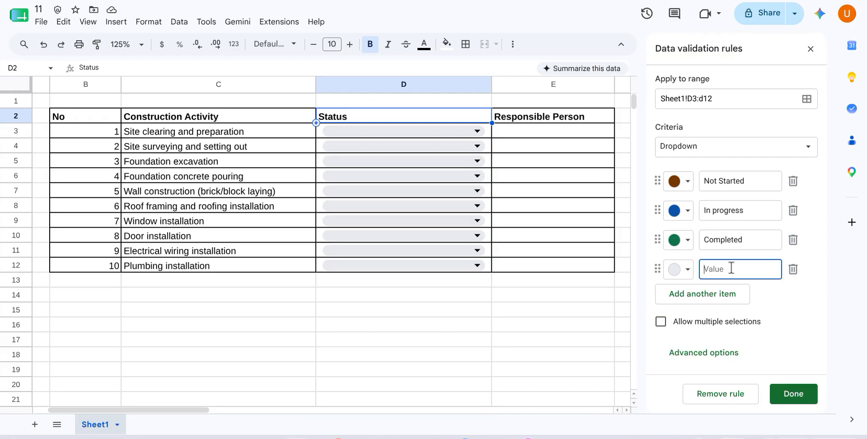
type("At risk")
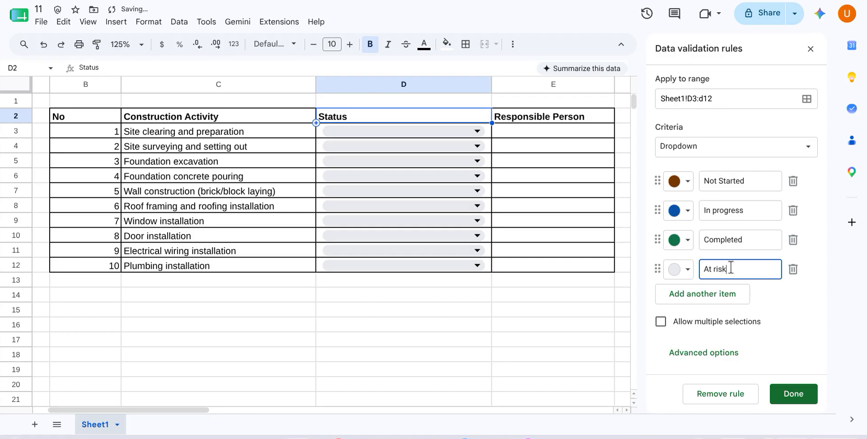
left_click(688, 270)
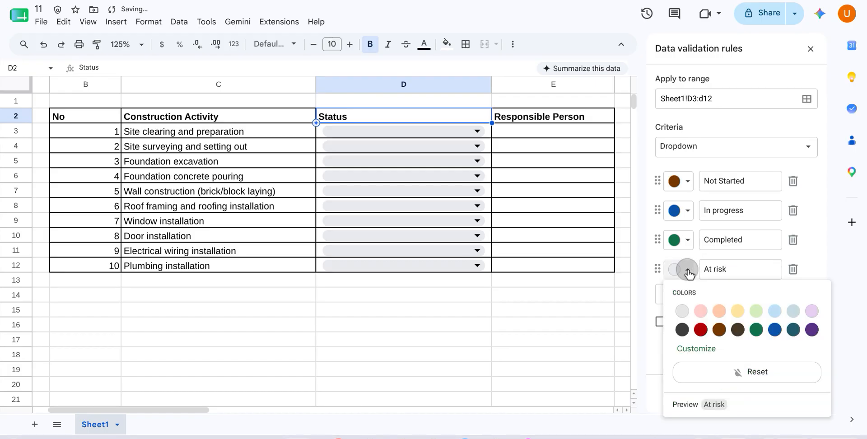
left_click(700, 329)
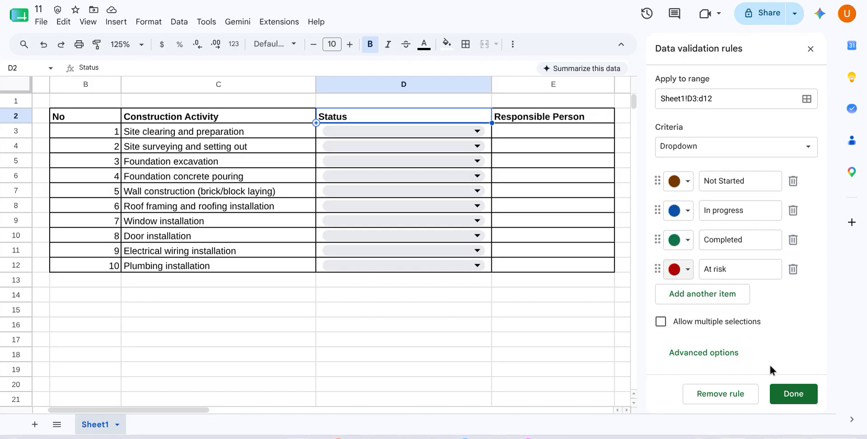
left_click(788, 399)
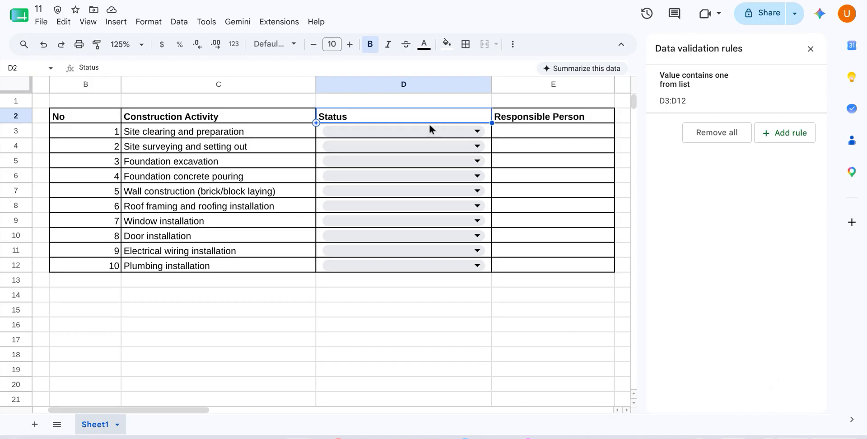
Step: Set the status of Site clearing and preparation to In progress and of Site surveying and setting out to Not Started
left_click(419, 132)
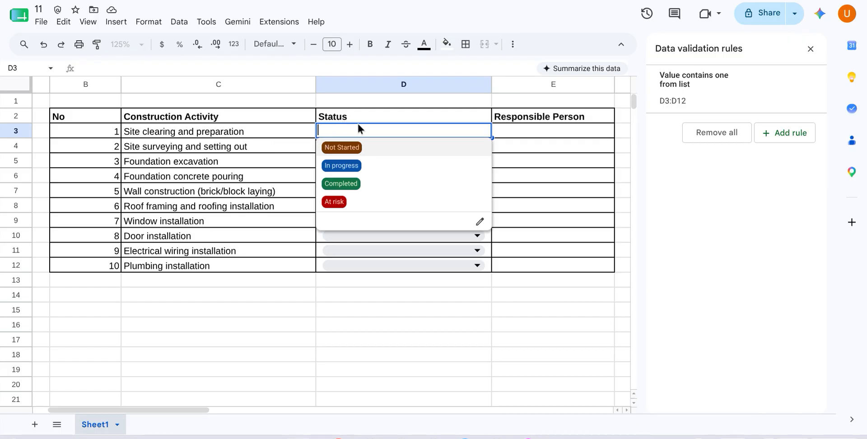
left_click(345, 167)
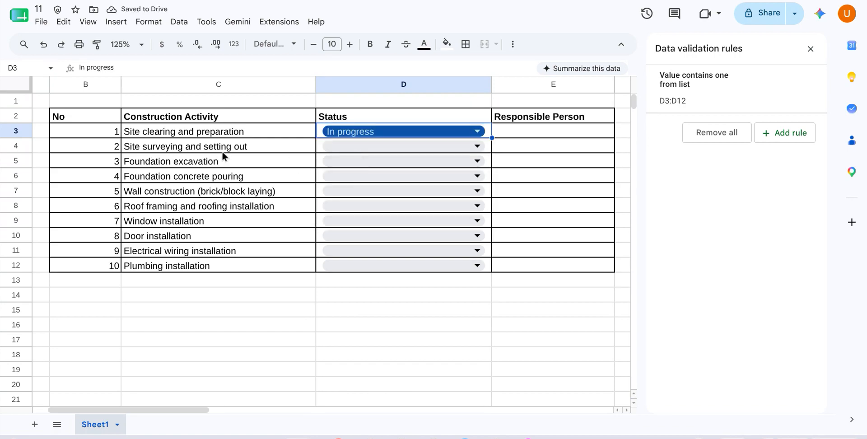
left_click(349, 147)
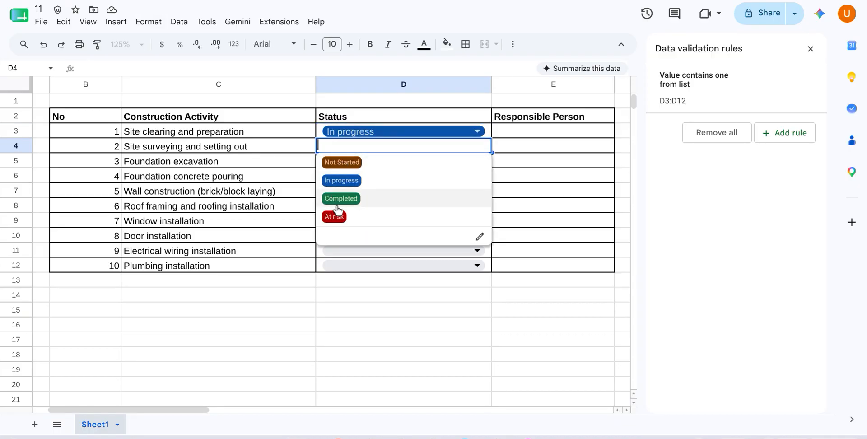
left_click(345, 163)
Step: Set the status of Foundation excavation and Foundation concrete pouring to Not Started
left_click(185, 161)
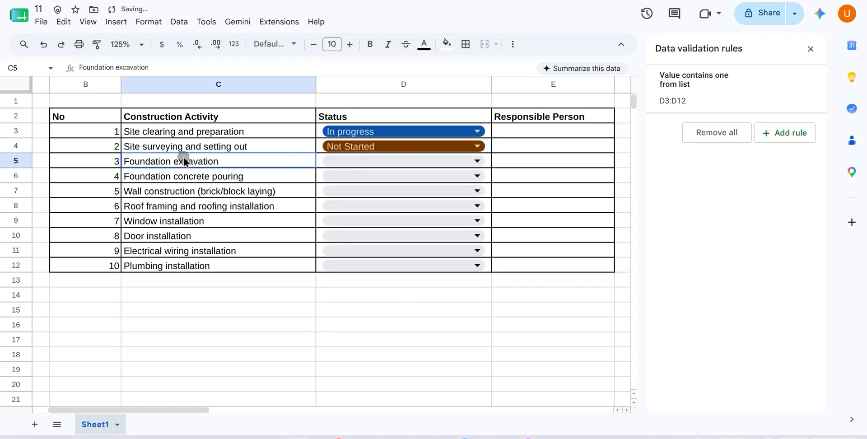
left_click(383, 162)
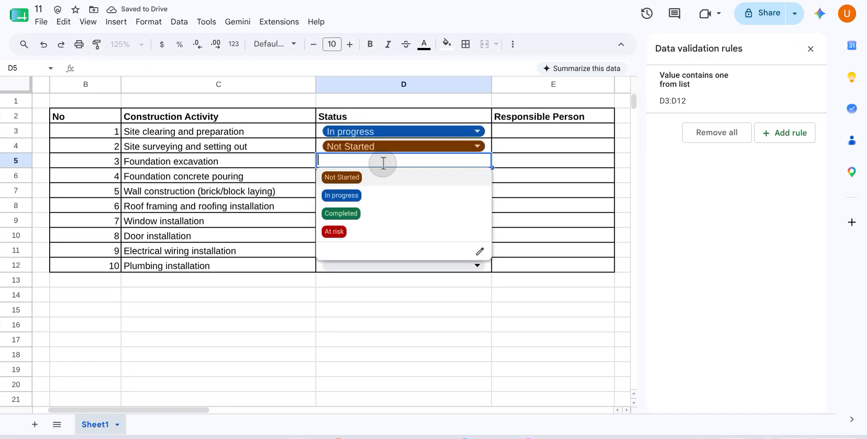
left_click(348, 178)
left_click(350, 178)
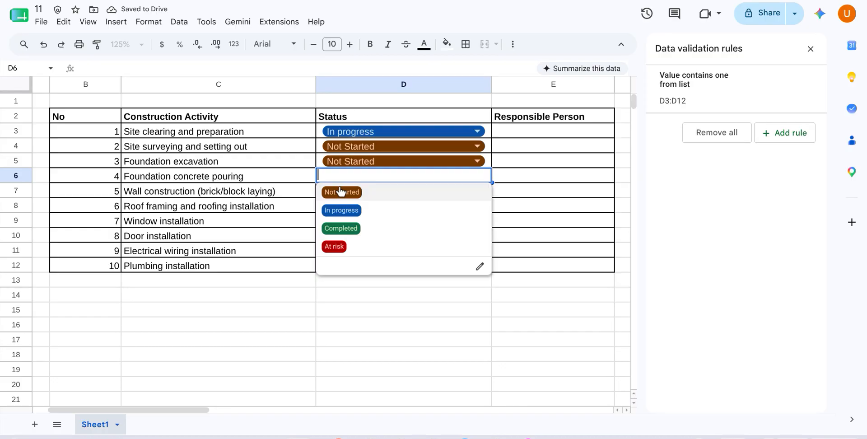
left_click(341, 193)
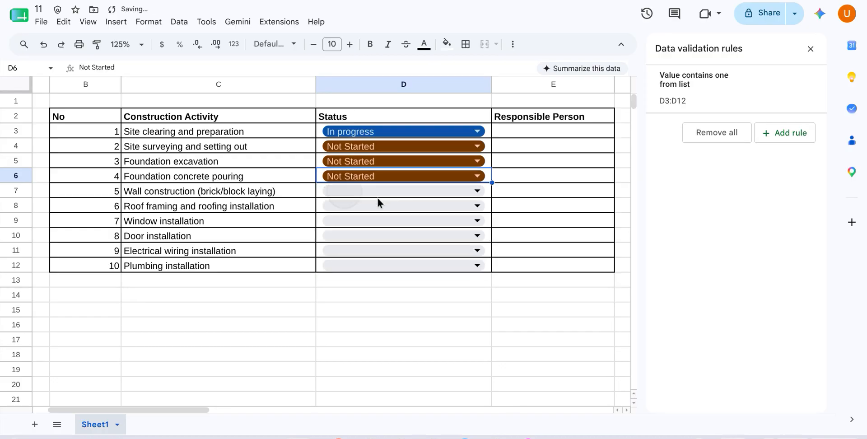
Step: Set the status of the four activities from Wall construction through Door installation to Not Started
left_click(384, 192)
left_click(352, 206)
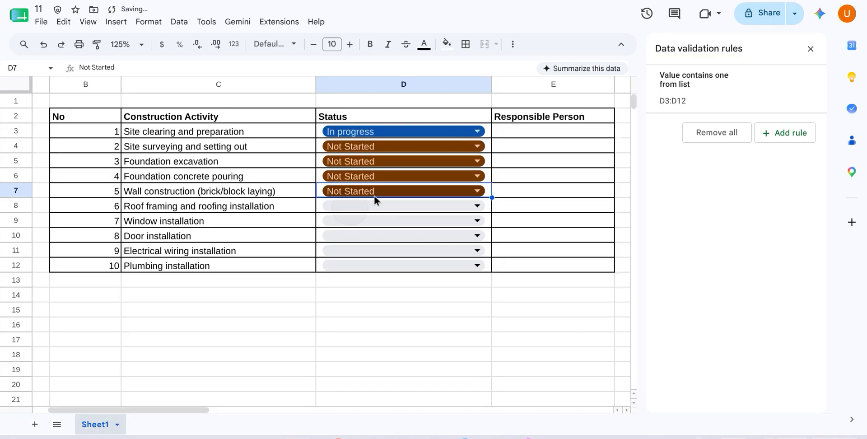
left_click(373, 201)
left_click(348, 221)
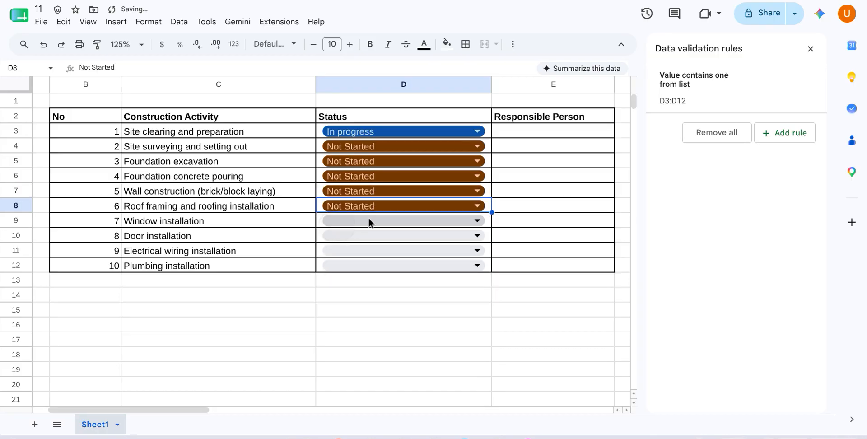
left_click(367, 218)
left_click(346, 238)
left_click(394, 234)
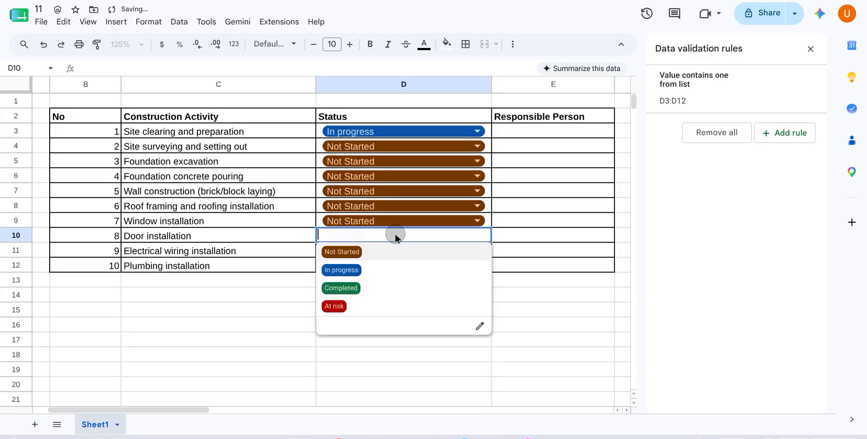
left_click(360, 256)
Step: Try Completed for Electrical wiring installation, and set both it and Plumbing installation to Not Started
left_click(387, 249)
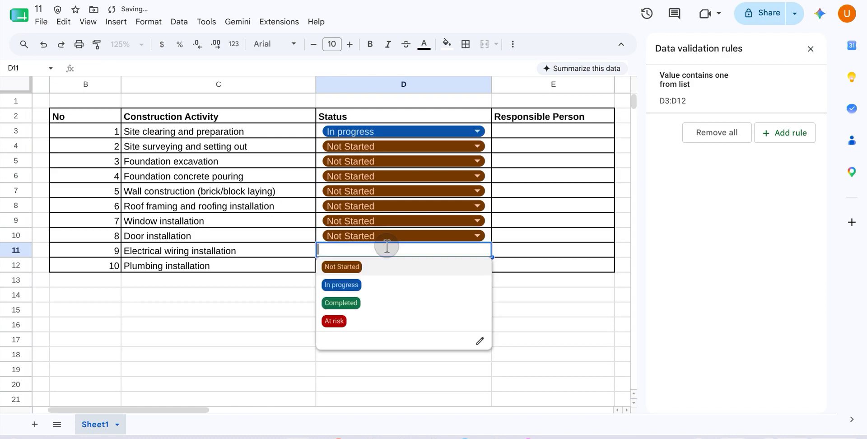
left_click(352, 301)
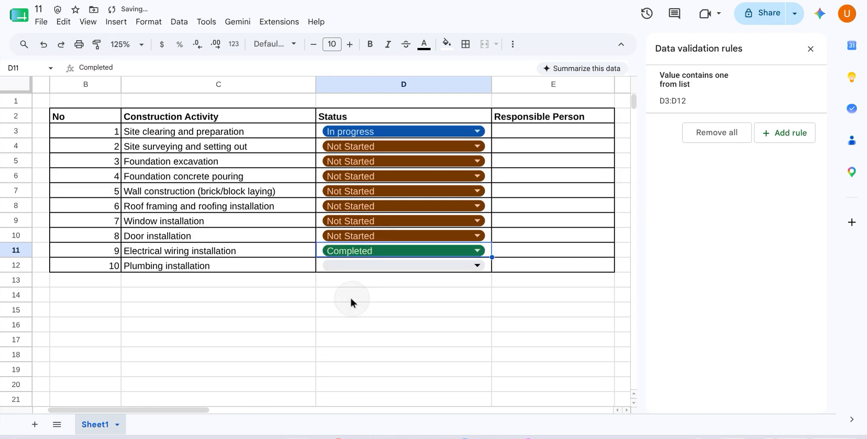
left_click(384, 250)
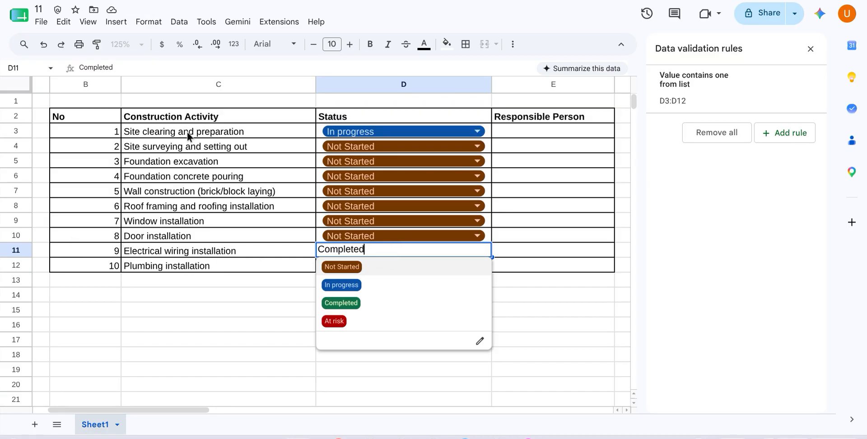
left_click(341, 267)
double_click(360, 264)
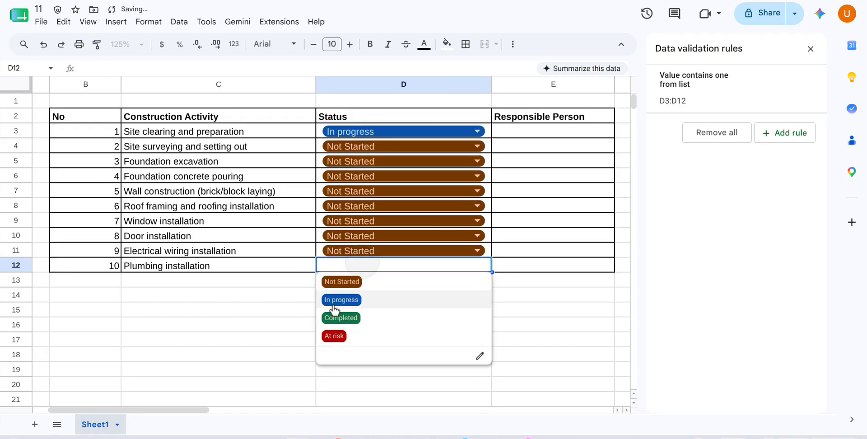
left_click(340, 283)
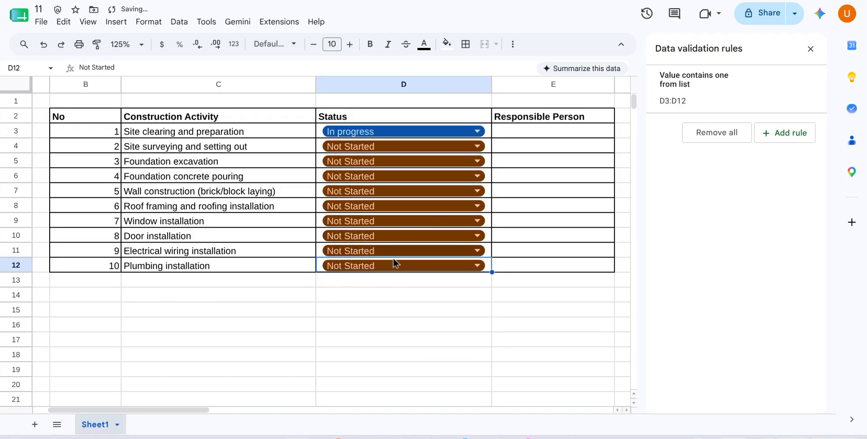
Step: Add a dropdown validation rule to the first Responsible Person cell, E3, and preview its default options
left_click(507, 131)
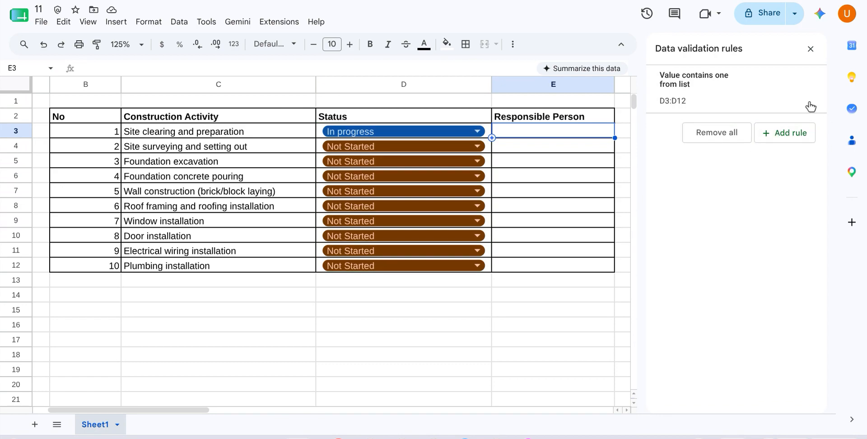
left_click(783, 135)
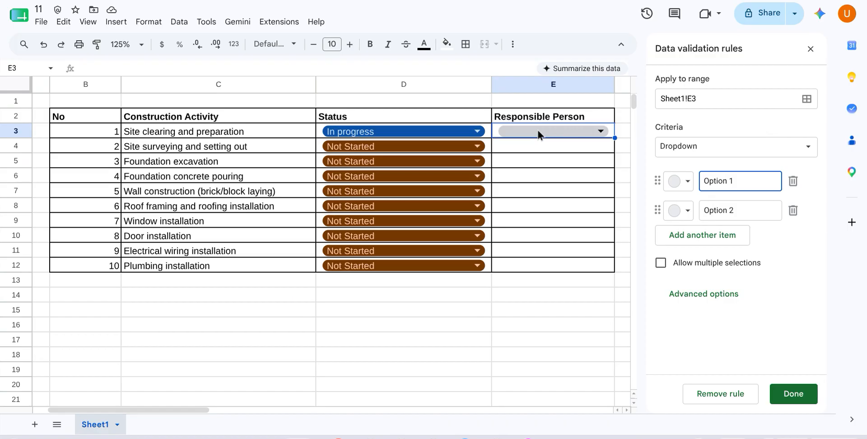
left_click(538, 130)
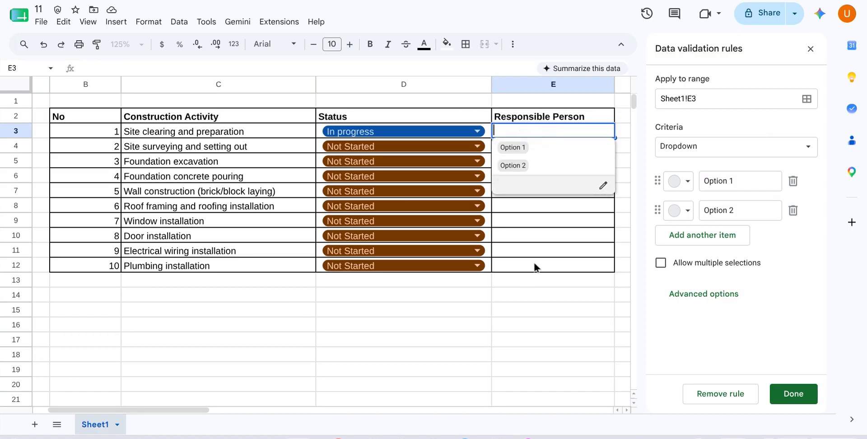
left_click(535, 324)
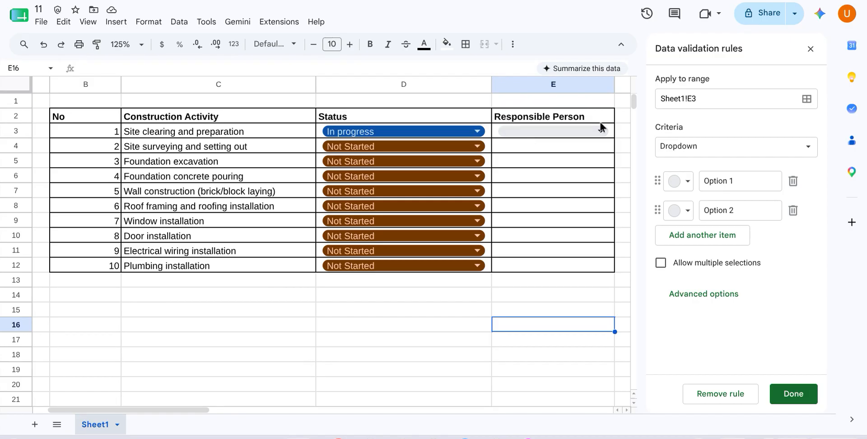
Step: Extend the Responsible Person dropdown rule's range to E3:E12
left_click(710, 99)
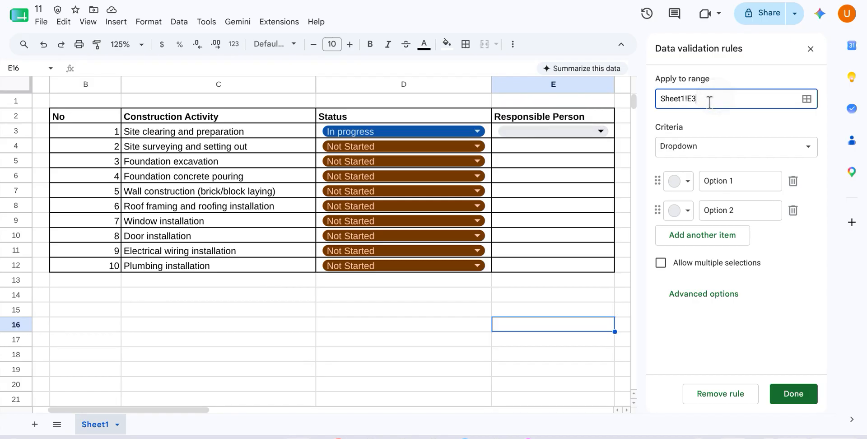
type(":e12")
left_click(751, 128)
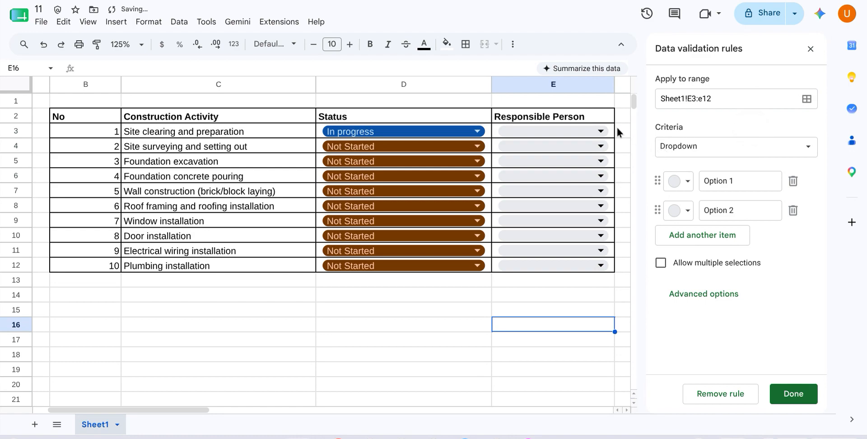
left_click(656, 79)
left_click(711, 76)
Step: Replace Option 1 with the first responsible person's name and color it light yellow
left_click(734, 180)
key("BackSpace")
key("BackSpace")
key("BackSpace")
key("BackSpace")
key("BackSpace")
key("BackSpace")
key("BackSpace")
key("BackSpace")
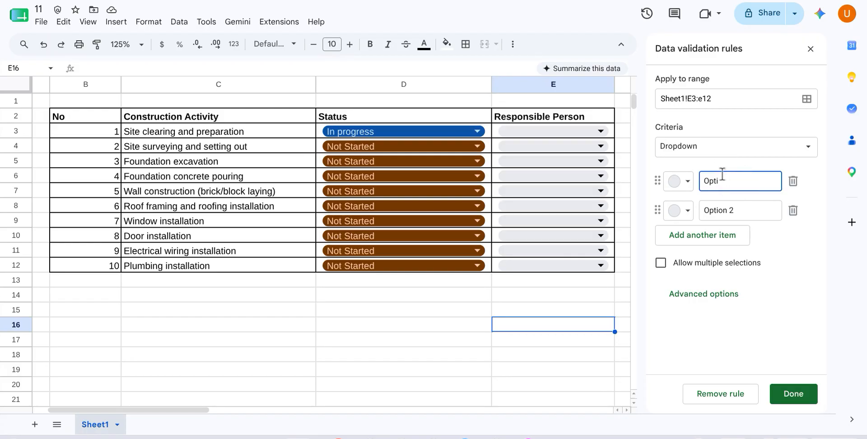
type("John")
left_click(682, 181)
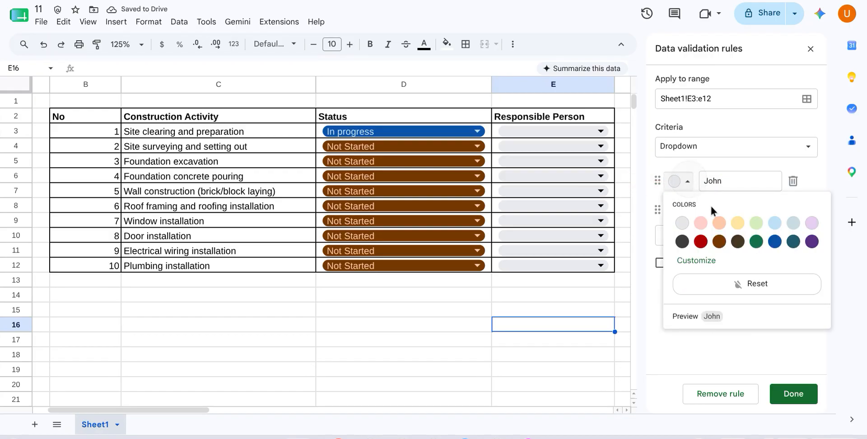
left_click(736, 223)
Step: Replace Option 2 with the second responsible person's name and color it light blue
left_click(741, 209)
key("BackSpace")
key("BackSpace")
key("BackSpace")
key("BackSpace")
key("BackSpace")
key("BackSpace")
key("BackSpace")
key("BackSpace")
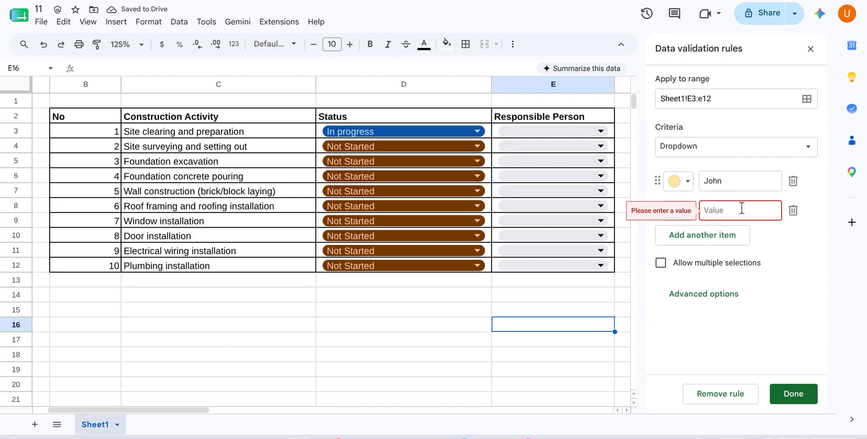
type("Jack")
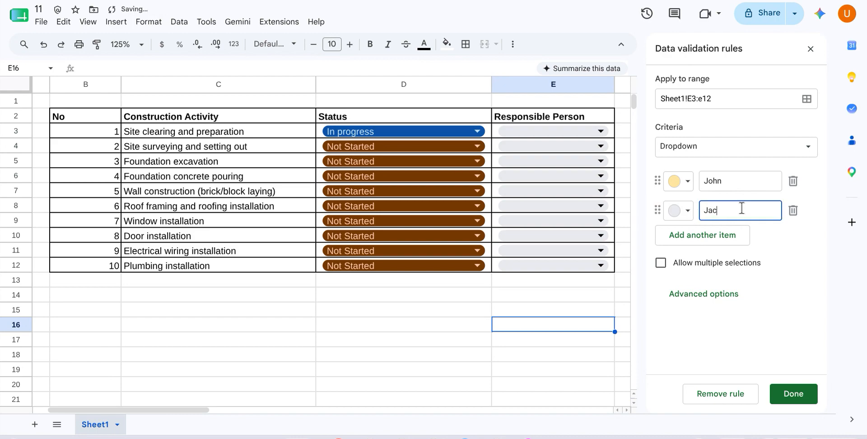
left_click(677, 210)
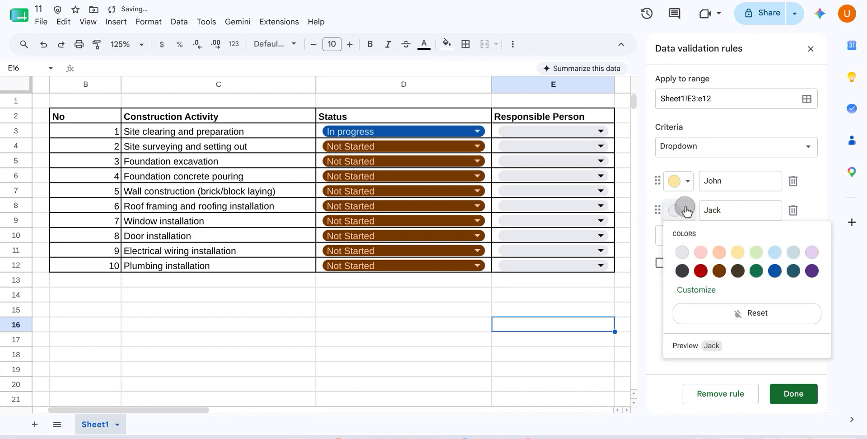
left_click(774, 252)
Step: Add a third option with another person's name, trying light blue and settling on dark green
left_click(684, 236)
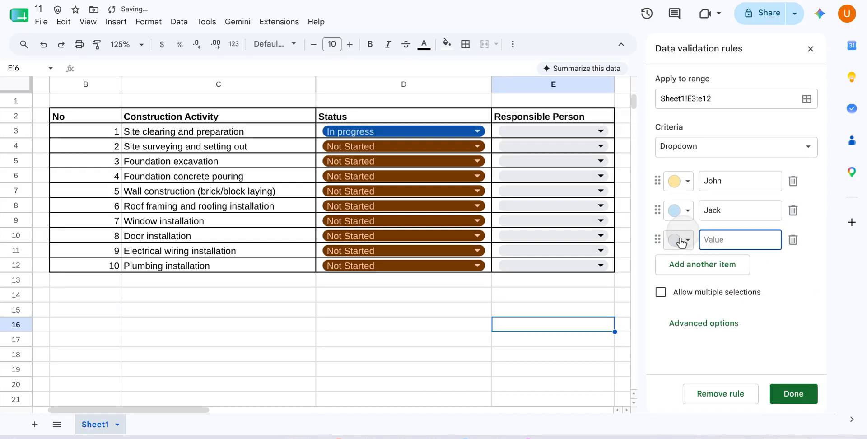
left_click(681, 243)
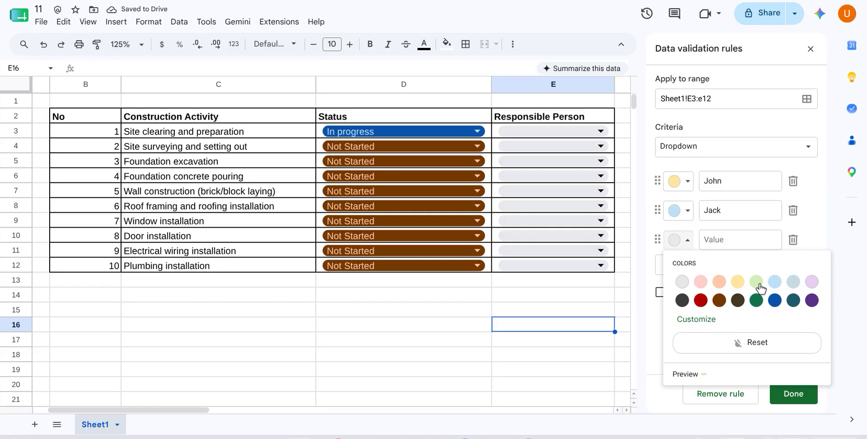
left_click(775, 282)
left_click(727, 241)
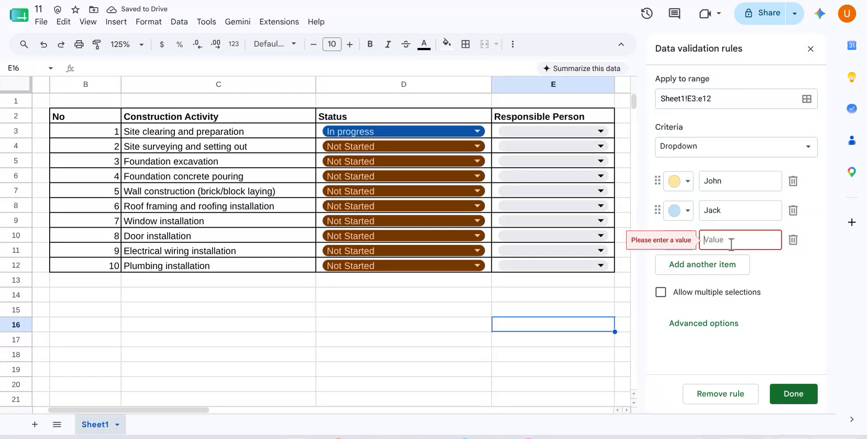
type("Peter")
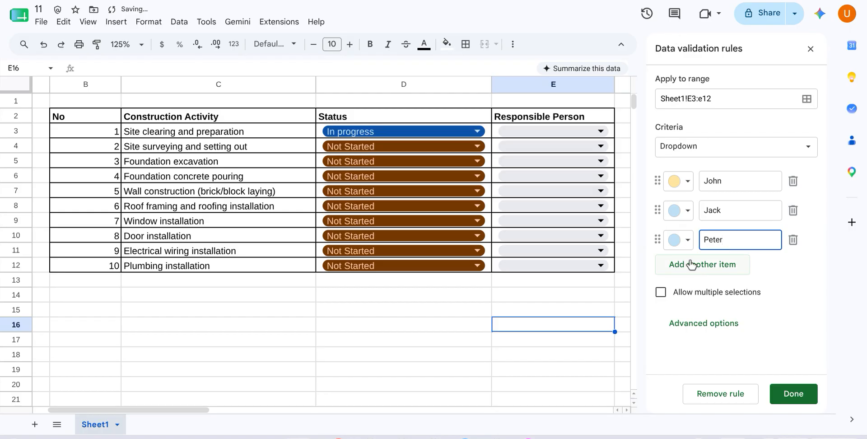
left_click(685, 240)
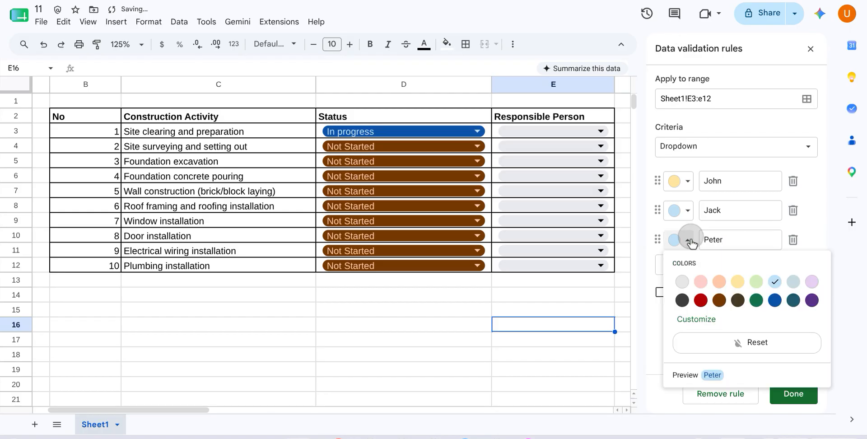
left_click(756, 300)
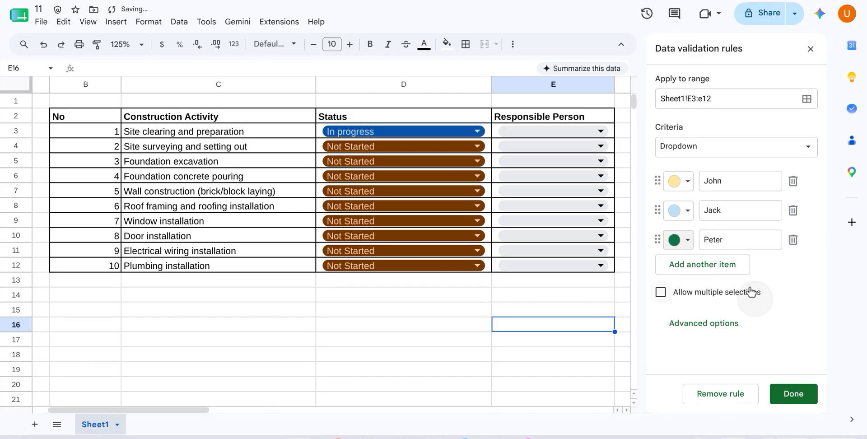
Step: Add a fourth option with another person's name in dark gray and save the validation rule
left_click(690, 267)
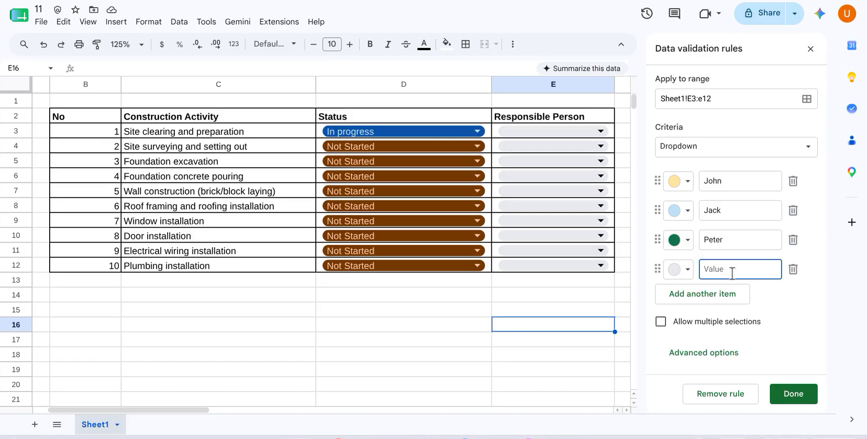
type("anna")
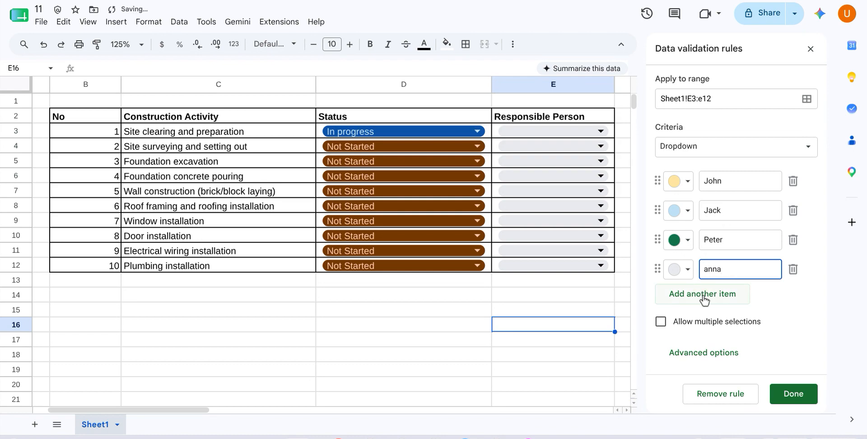
left_click(686, 269)
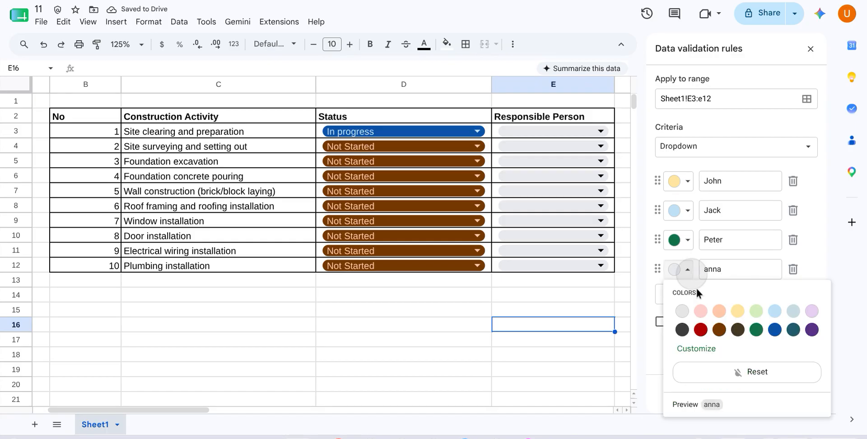
left_click(682, 329)
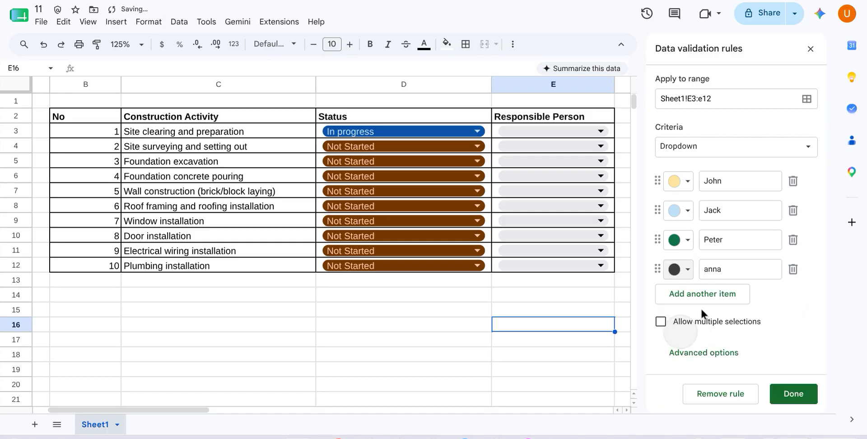
left_click(808, 398)
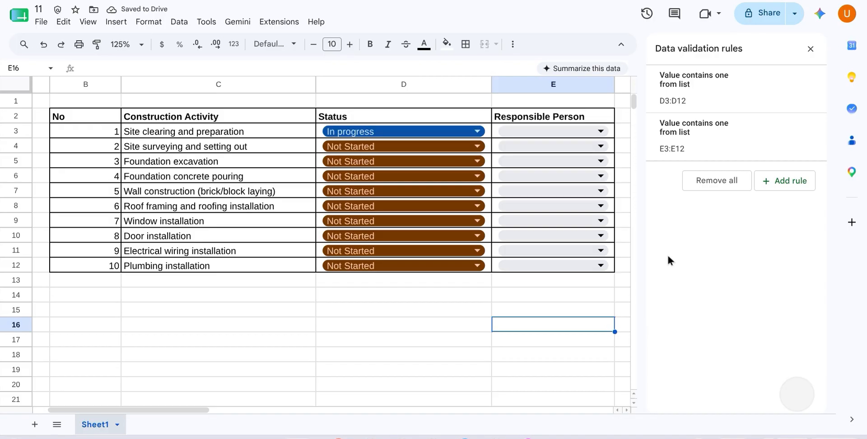
Step: Assign responsible persons to activities 1 through 4, choosing the dark gray, light blue, light yellow and dark green options in that order
left_click(558, 130)
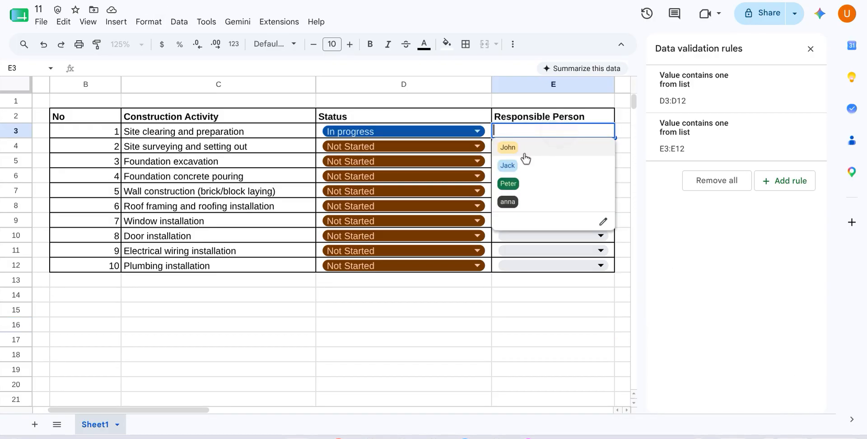
left_click(513, 201)
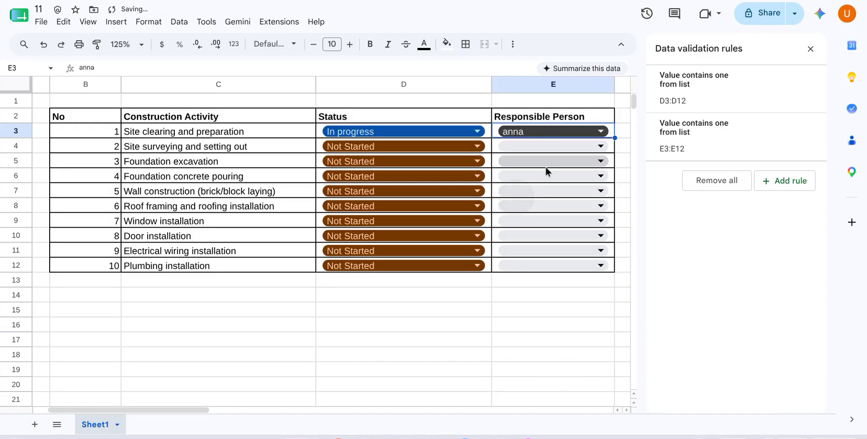
left_click(567, 145)
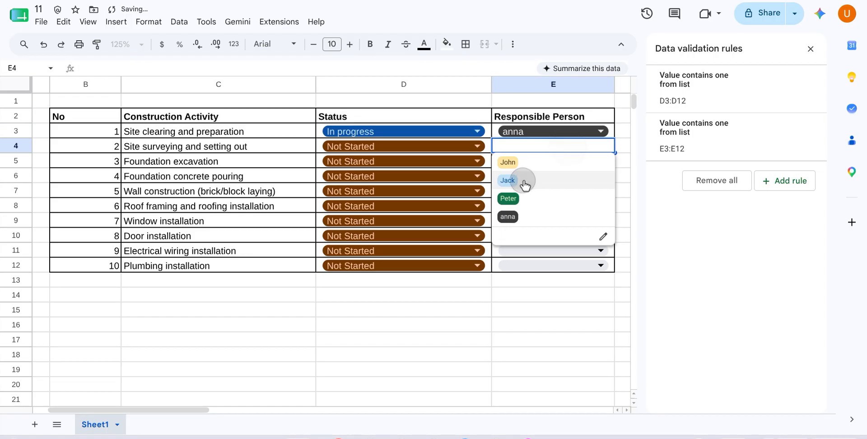
left_click(525, 183)
left_click(564, 162)
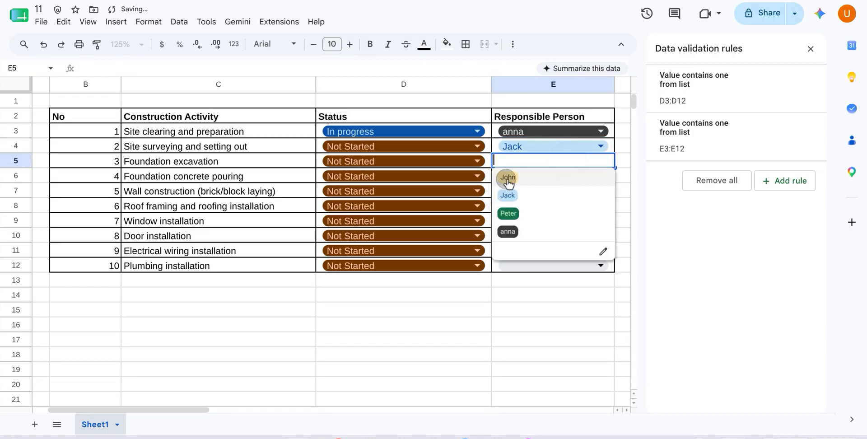
left_click(507, 178)
left_click(554, 180)
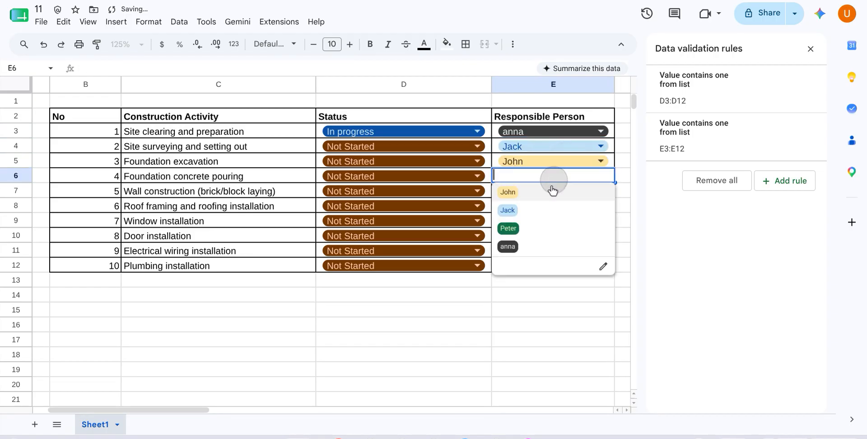
left_click(516, 229)
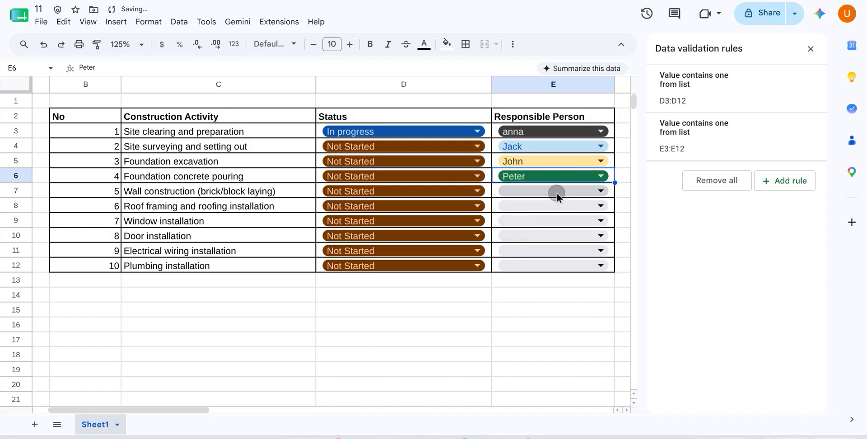
Step: Assign the dark gray person to Wall construction, the light blue one to Roof framing, and the light yellow one to Window installation
left_click(556, 193)
left_click(507, 261)
left_click(547, 206)
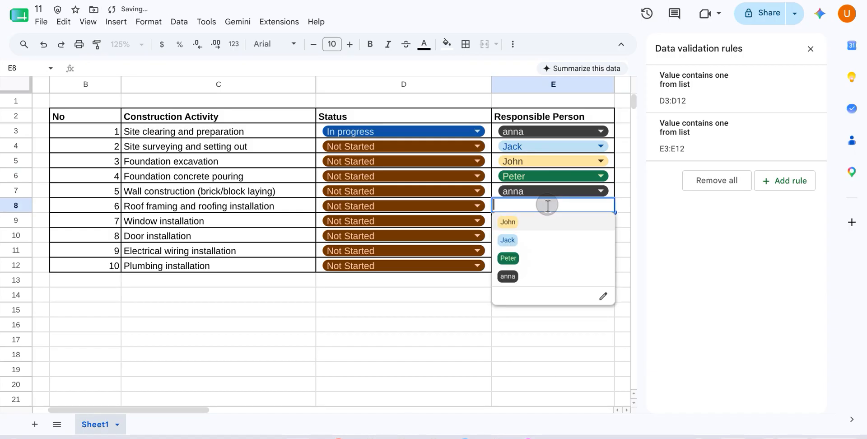
left_click(528, 240)
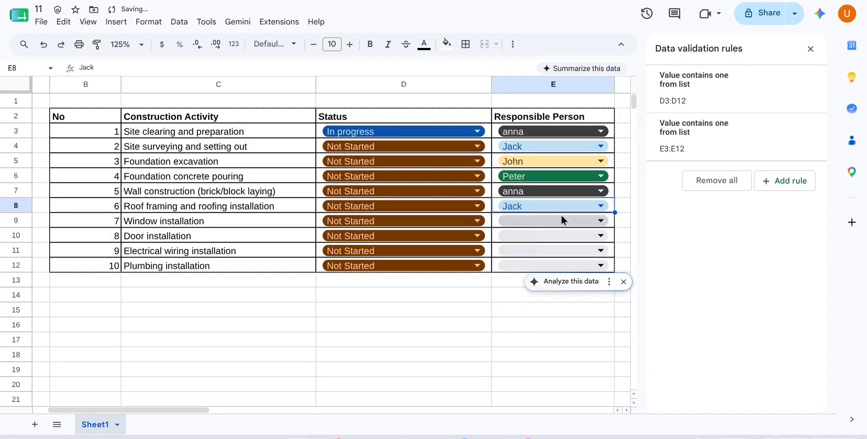
left_click(561, 219)
left_click(510, 238)
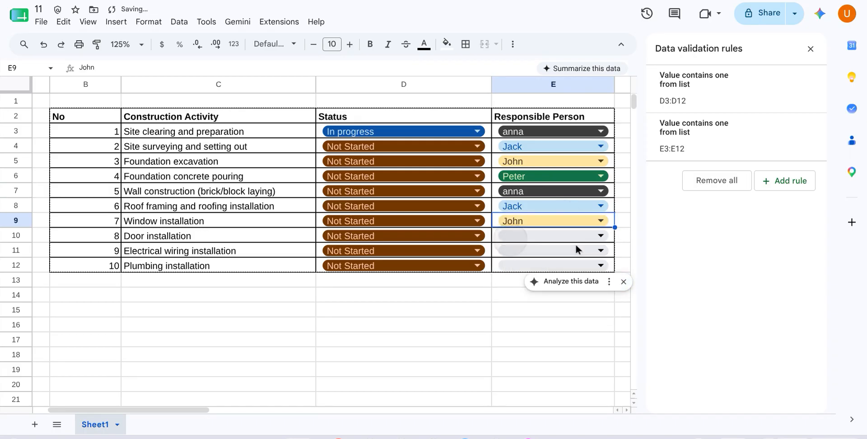
Step: Assign the light blue person to Door installation and Plumbing installation, and the light yellow person to Electrical wiring installation
left_click(567, 235)
left_click(508, 269)
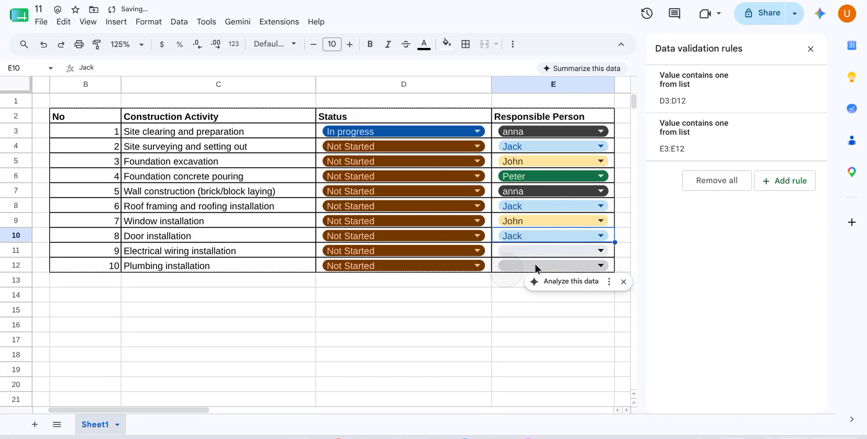
left_click(542, 251)
left_click(512, 268)
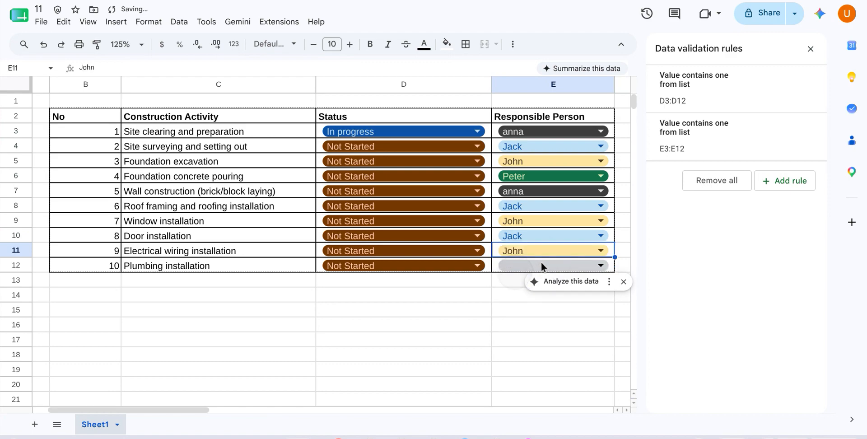
left_click(542, 264)
left_click(508, 297)
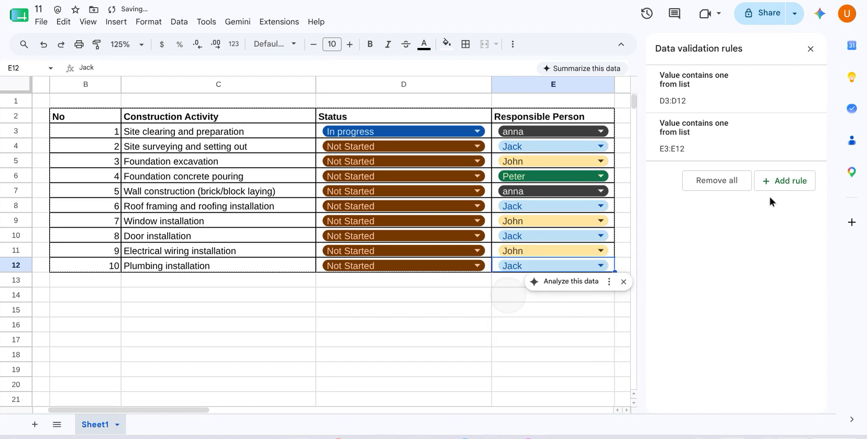
left_click(349, 354)
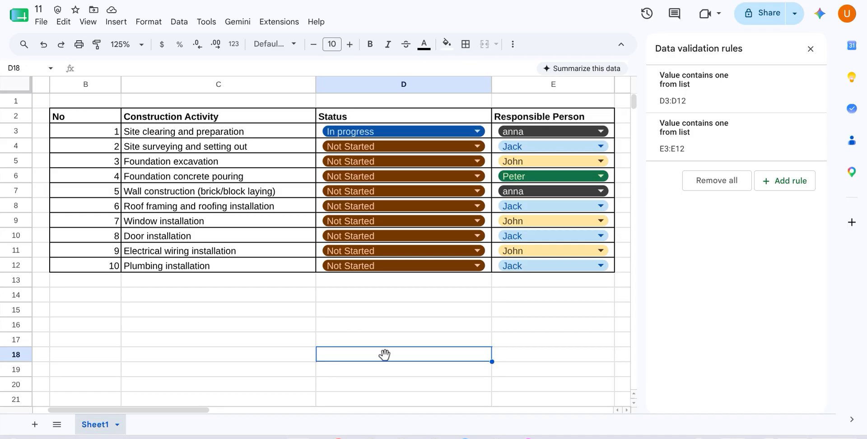
Step: Open the status options for the Site surveying and setting out activity
left_click(377, 153)
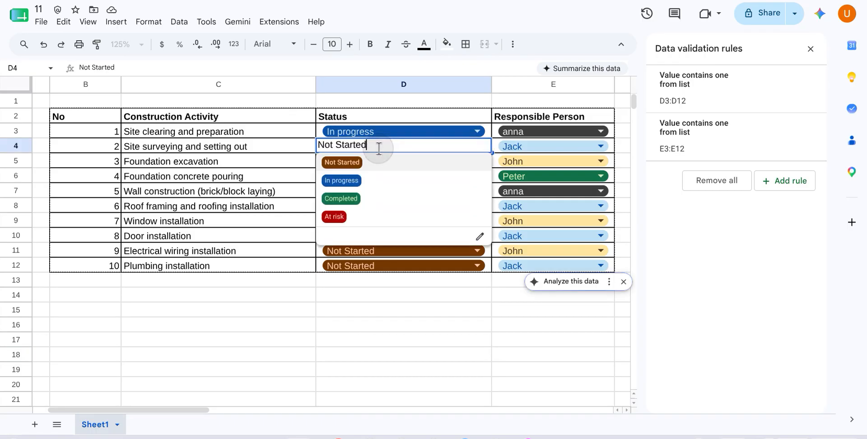